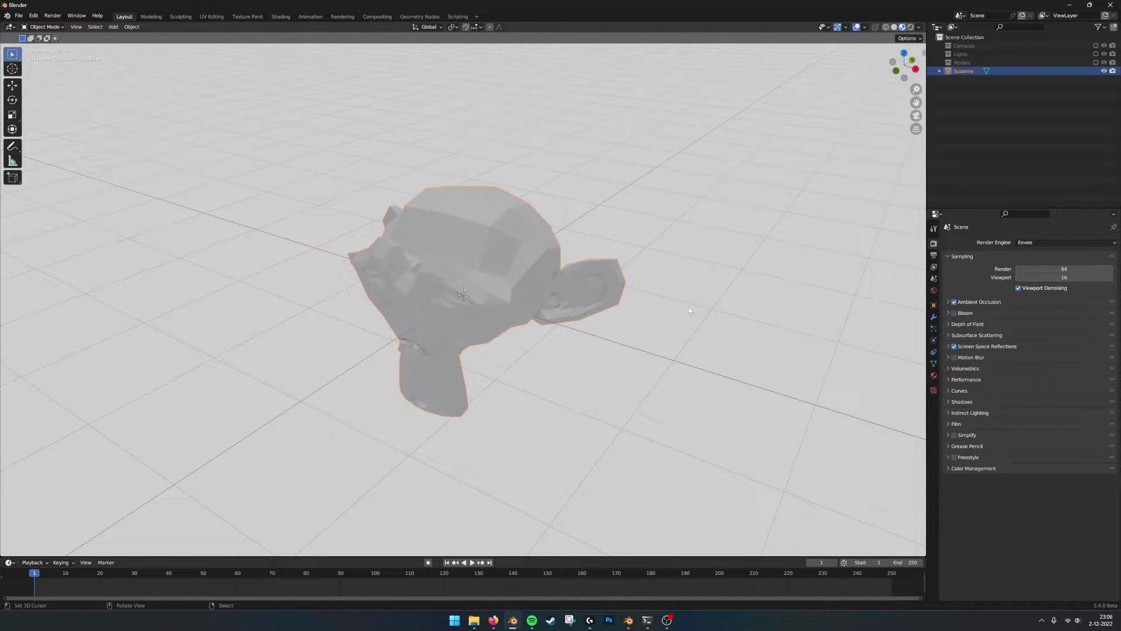
scroll(689, 307, "down", 1)
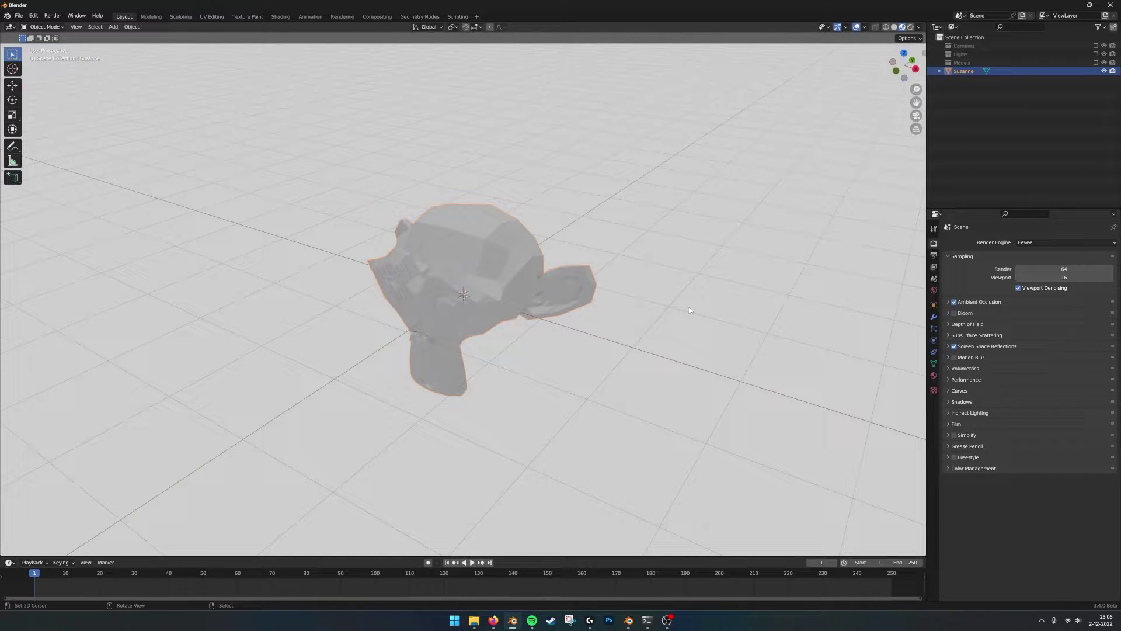
middle_click_drag(622, 315, 590, 318)
middle_click_drag(561, 273, 694, 294)
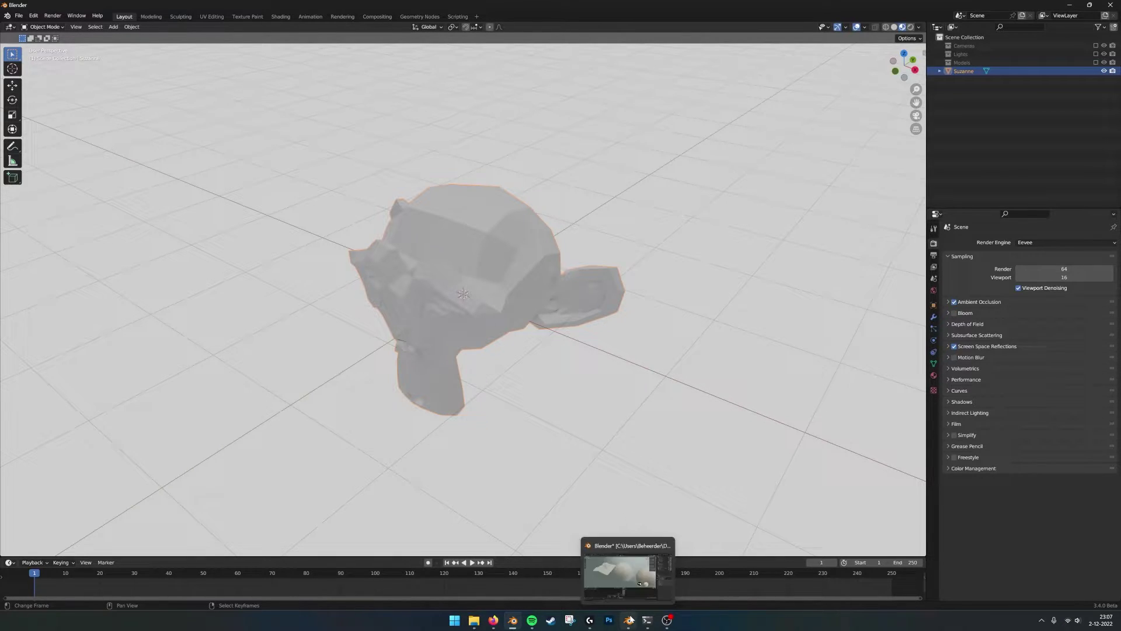
Copy Stitch_Curve_01 from the open Geometry_Nodes_Stiches file and paste it into the Suzanne scene.
left_click(628, 620)
middle_click_drag(457, 164, 602, 211)
scroll(601, 211, "up", 4)
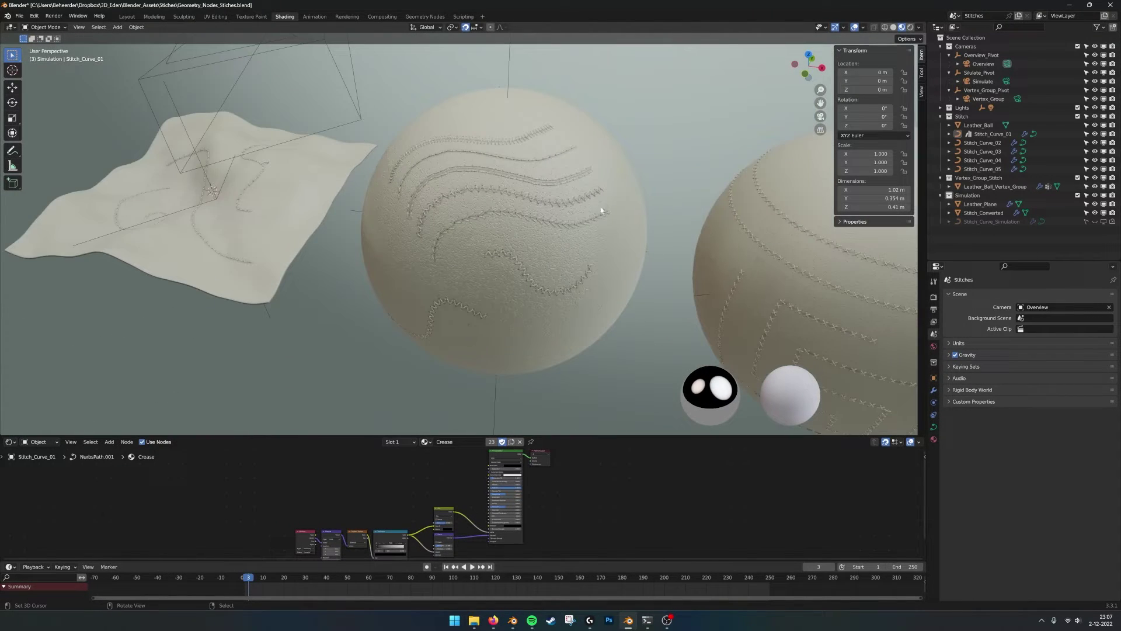
left_click(501, 143)
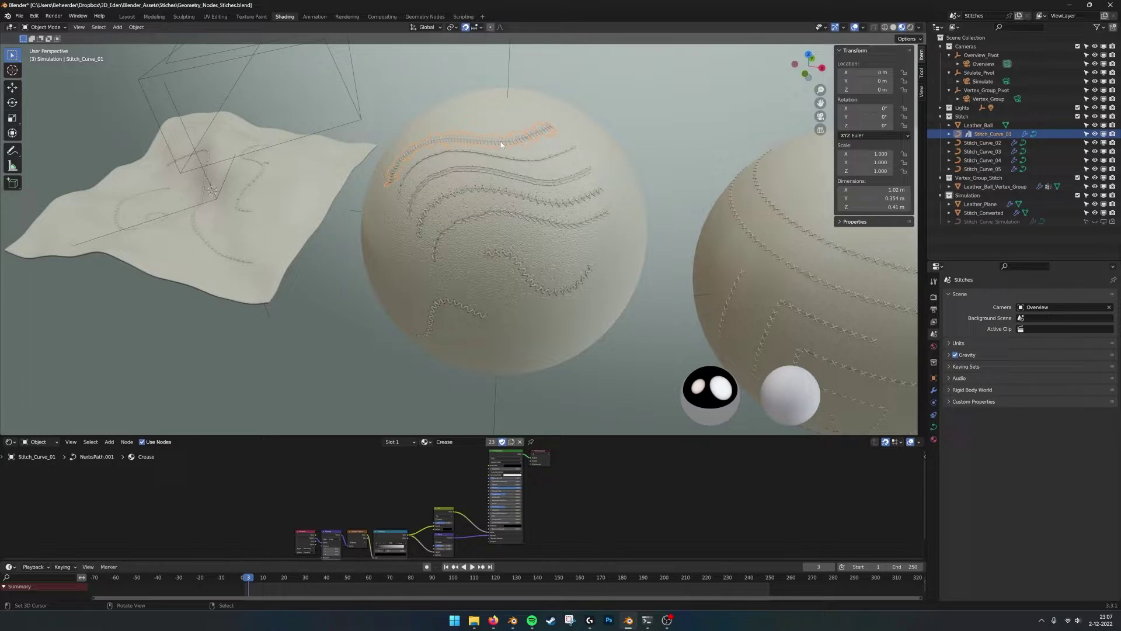
key("ctrl")
left_click(513, 620)
middle_click_drag(530, 267, 525, 276)
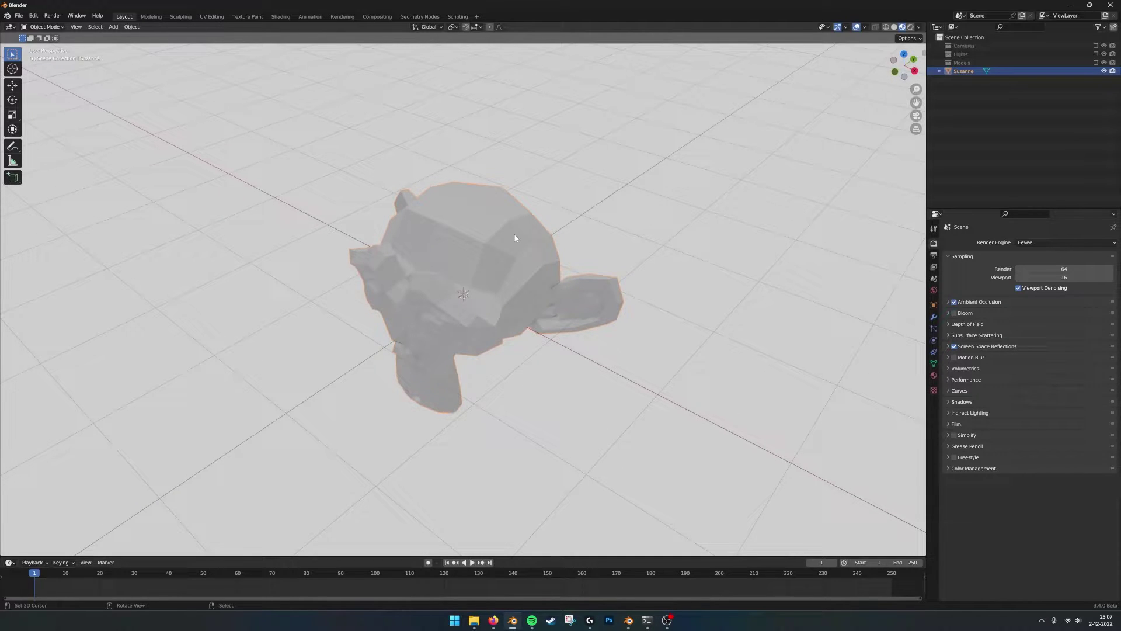
key("ctrl+v")
Move Suzanne sideways so it stands clear of the pasted leather ball.
left_click(532, 235)
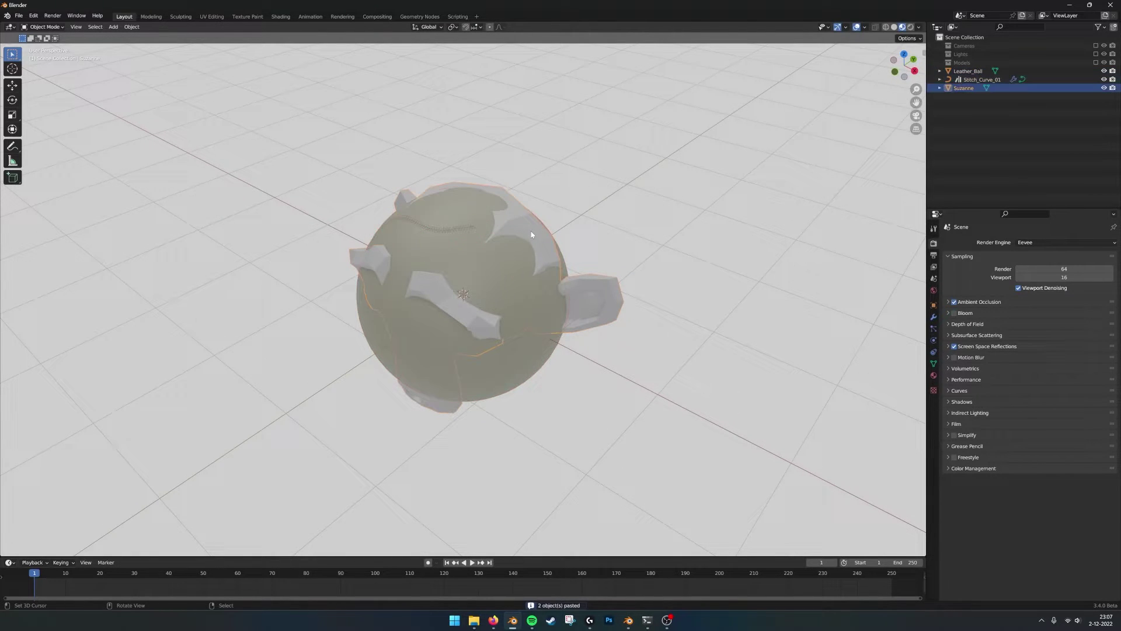
scroll(571, 258, "down", 4)
key("g")
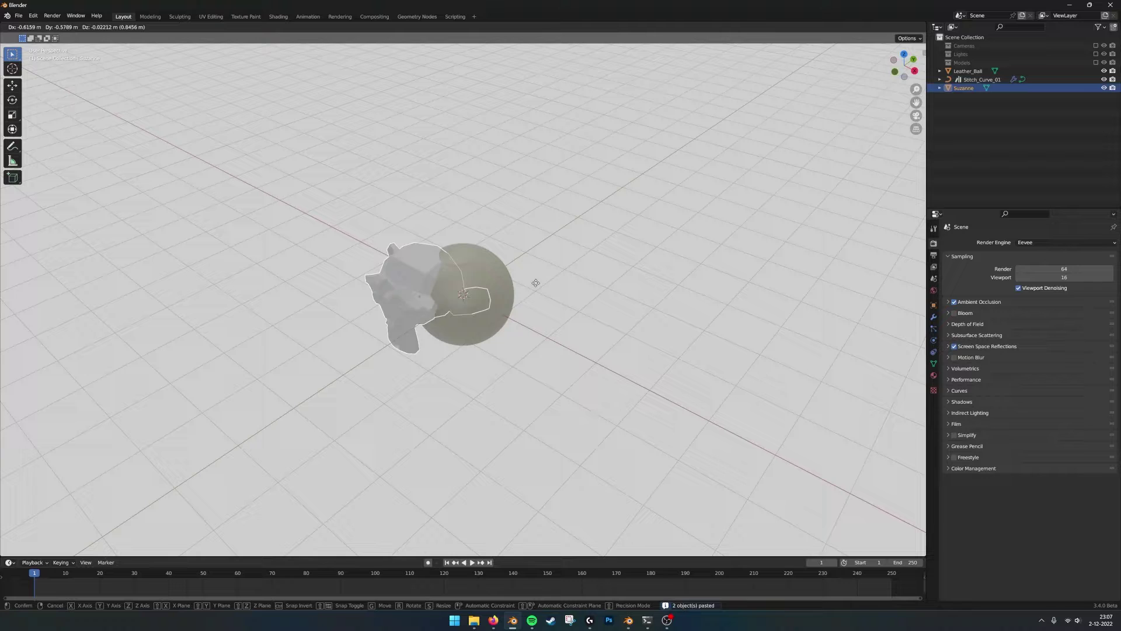
left_click(475, 295)
scroll(467, 304, "up", 5)
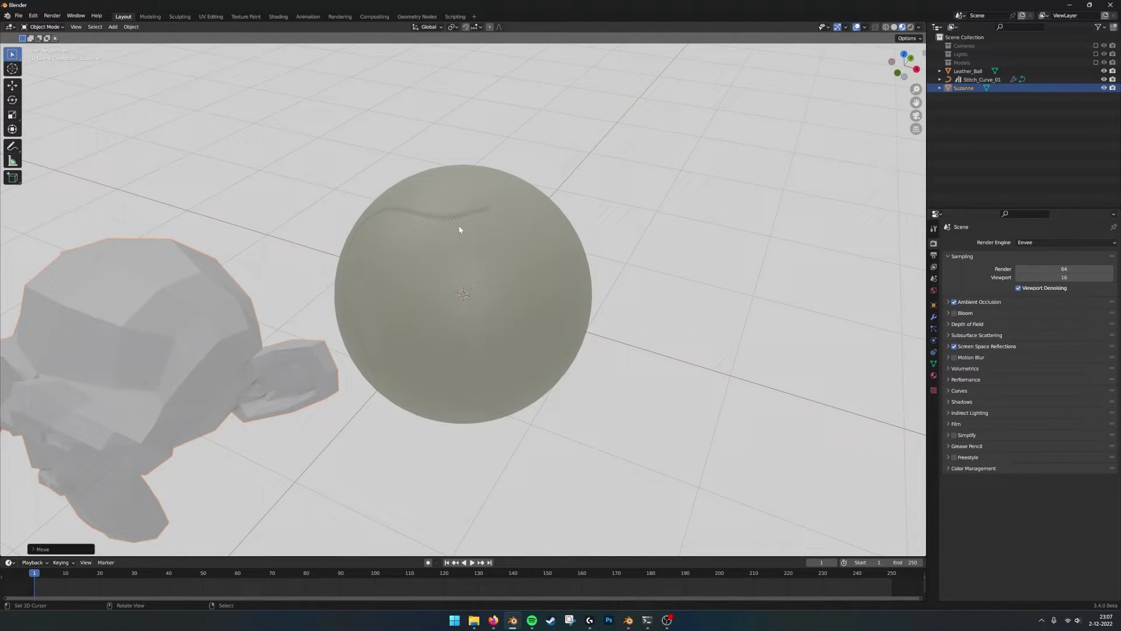
middle_click_drag(449, 230, 510, 200, "shift")
scroll(392, 278, "down", 1)
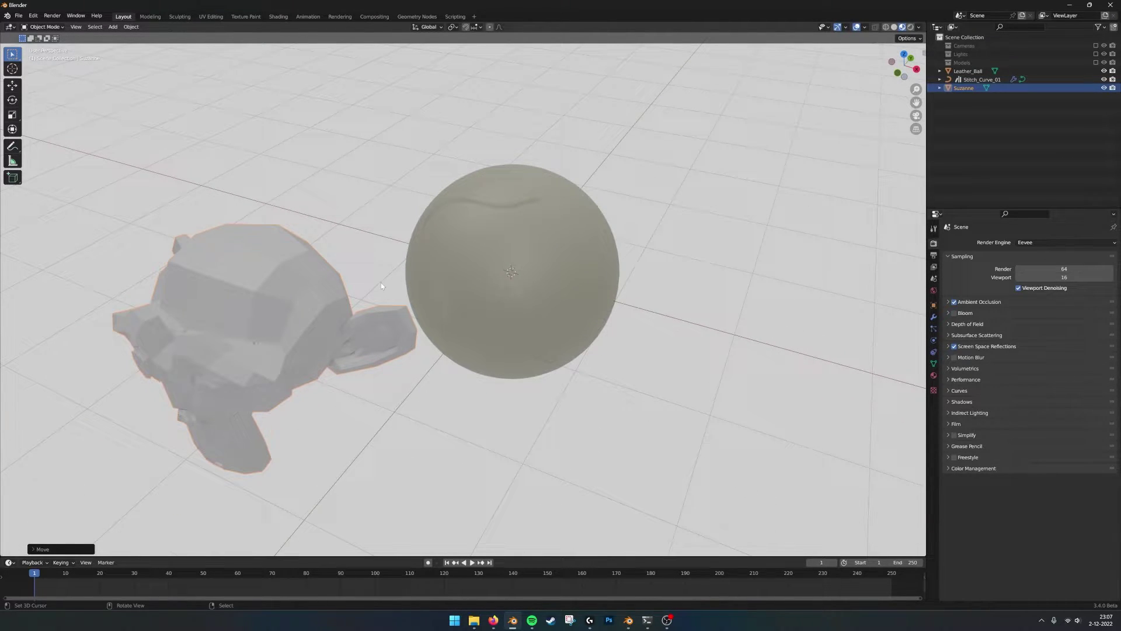
Join Suzanne into the Leather_Ball object, keeping Leather_Ball as the active object.
left_click(548, 262, "shift")
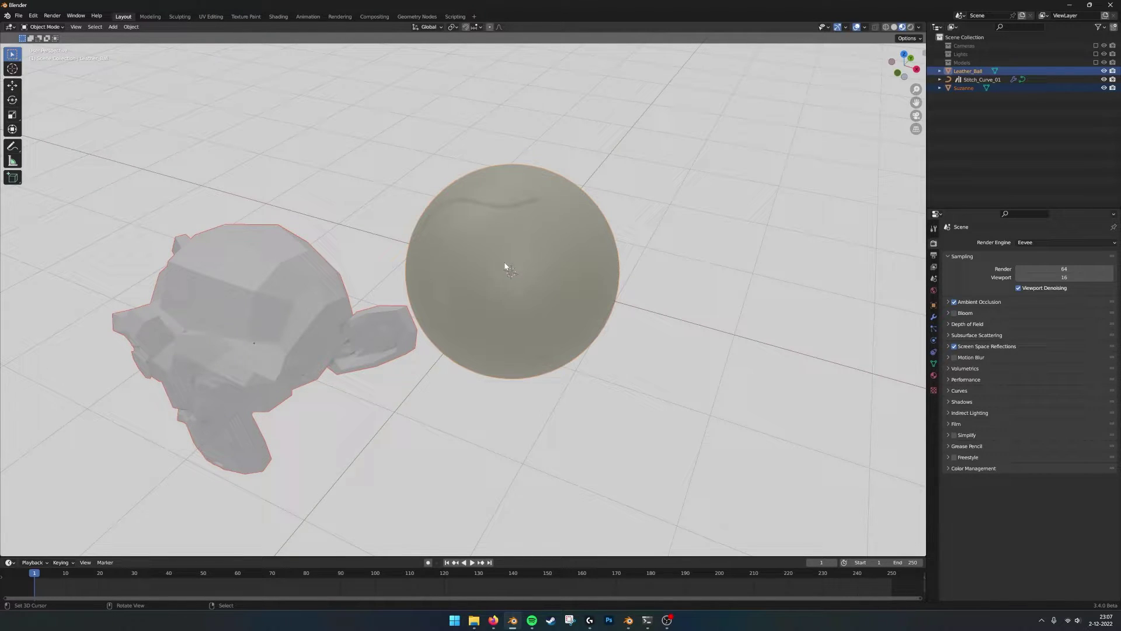
key("ctrl+j")
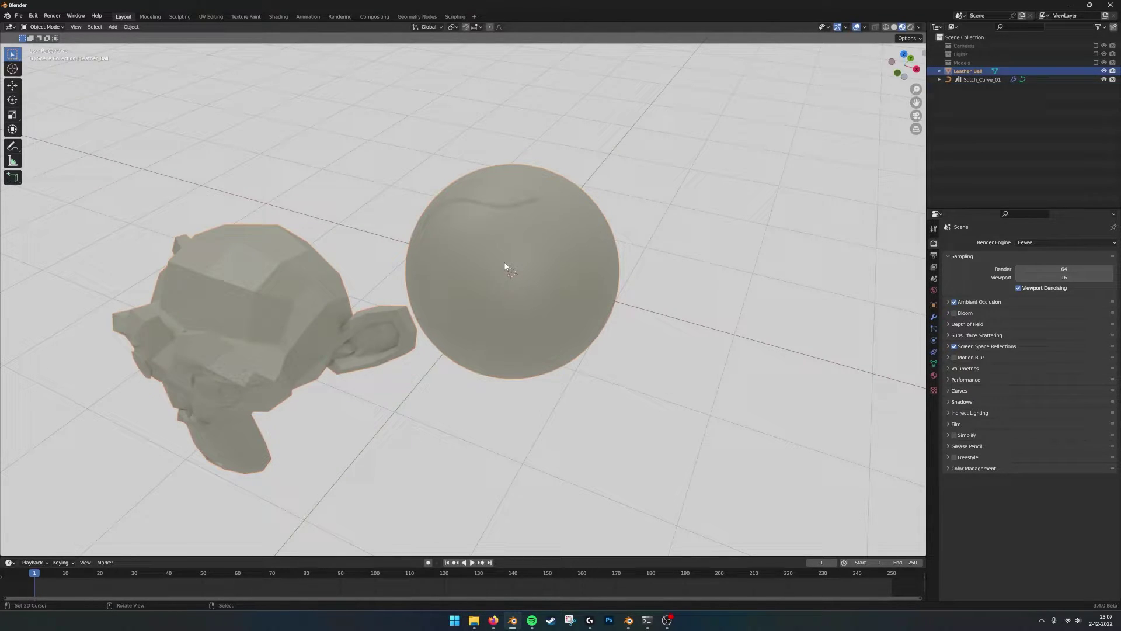
middle_click_drag(474, 272, 528, 289, "shift")
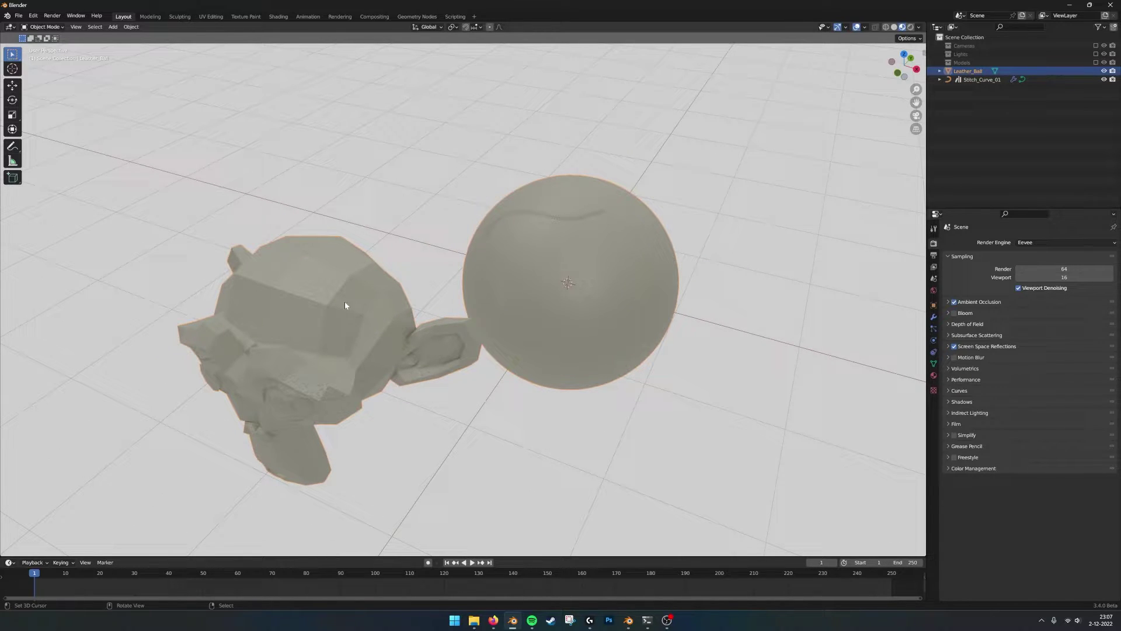
middle_click_drag(564, 289, 552, 264, "shift")
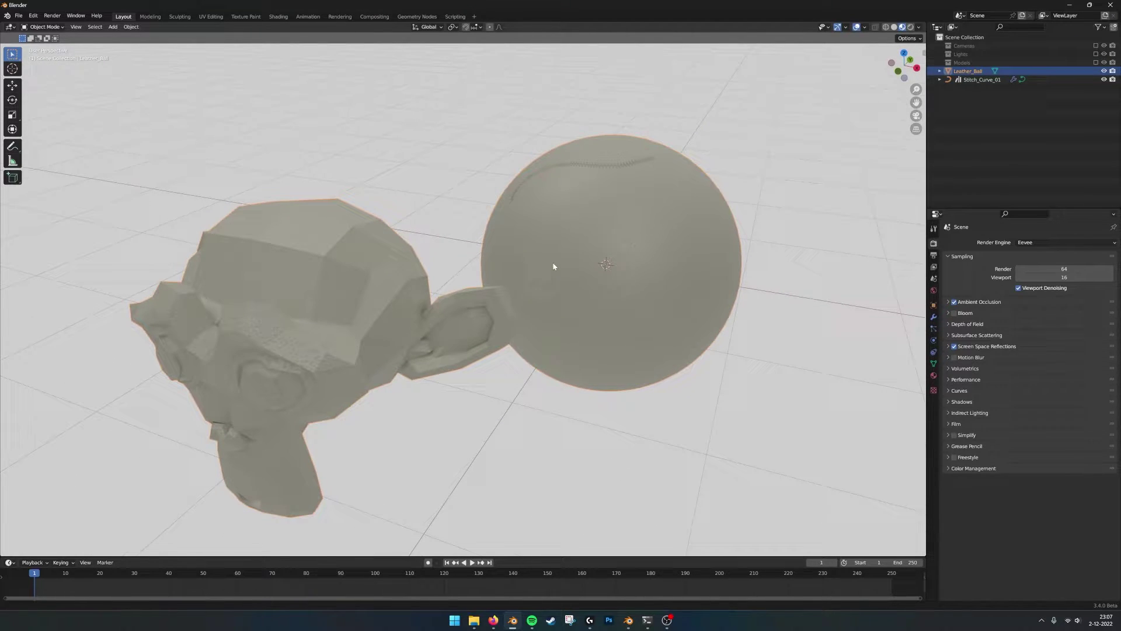
Edit Stitch_Curve_01 and draw a rounded curve on top of Suzanne's head with the Draw tool's depth set to Surface.
right_click(590, 164)
middle_click_drag(542, 215, 548, 221)
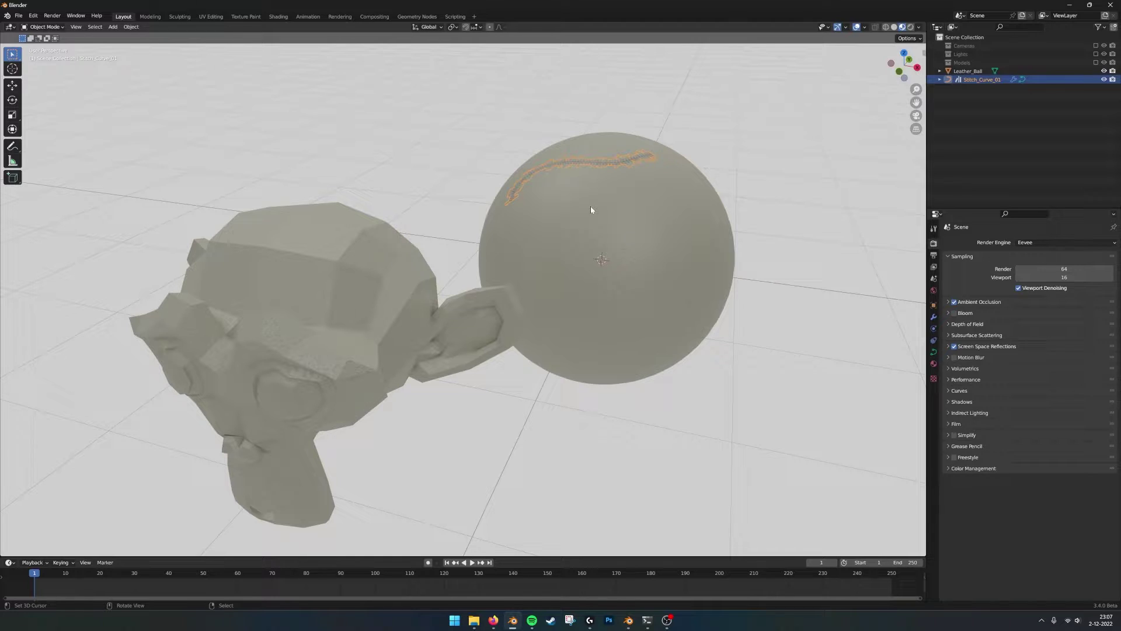
key("Tab")
middle_click_drag(541, 187, 389, 185)
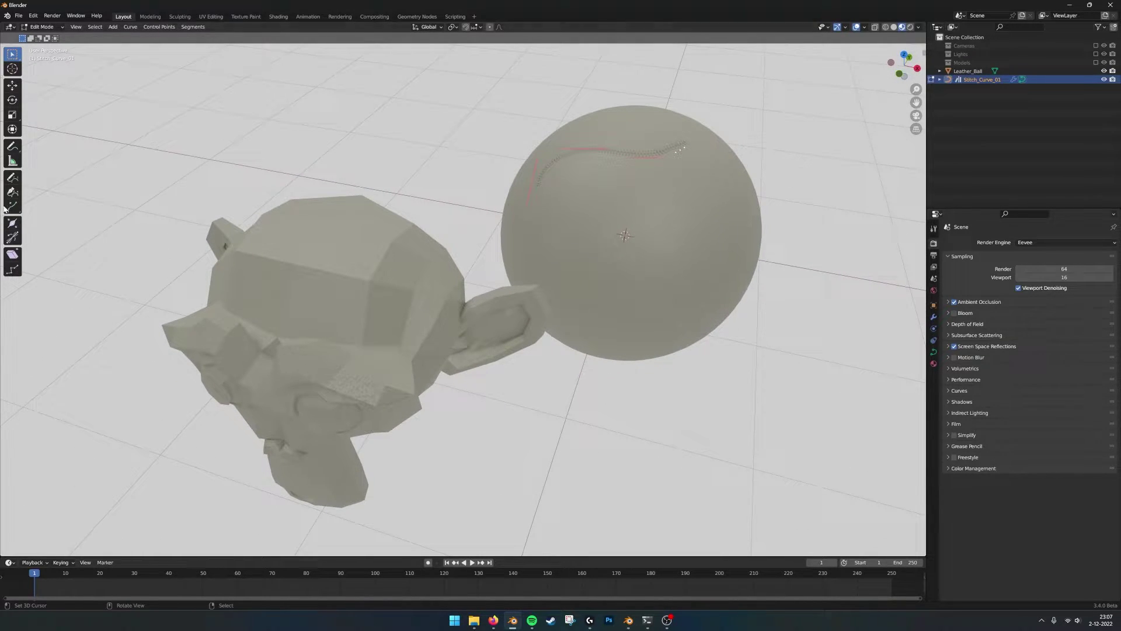
left_click(10, 180)
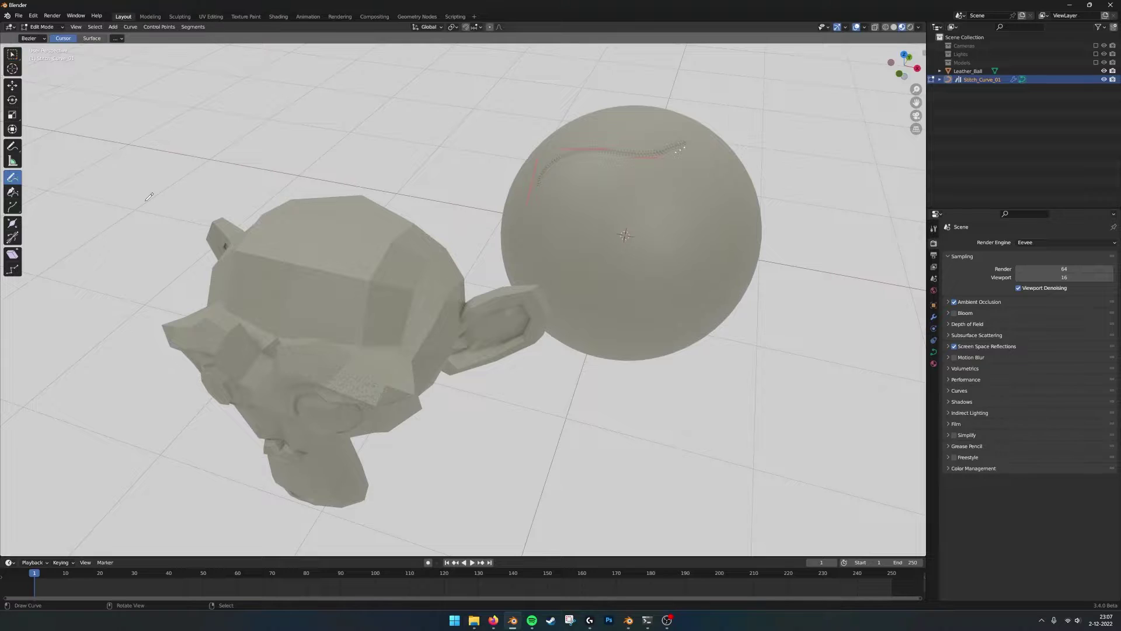
left_click(92, 38)
middle_click_drag(228, 198, 372, 219)
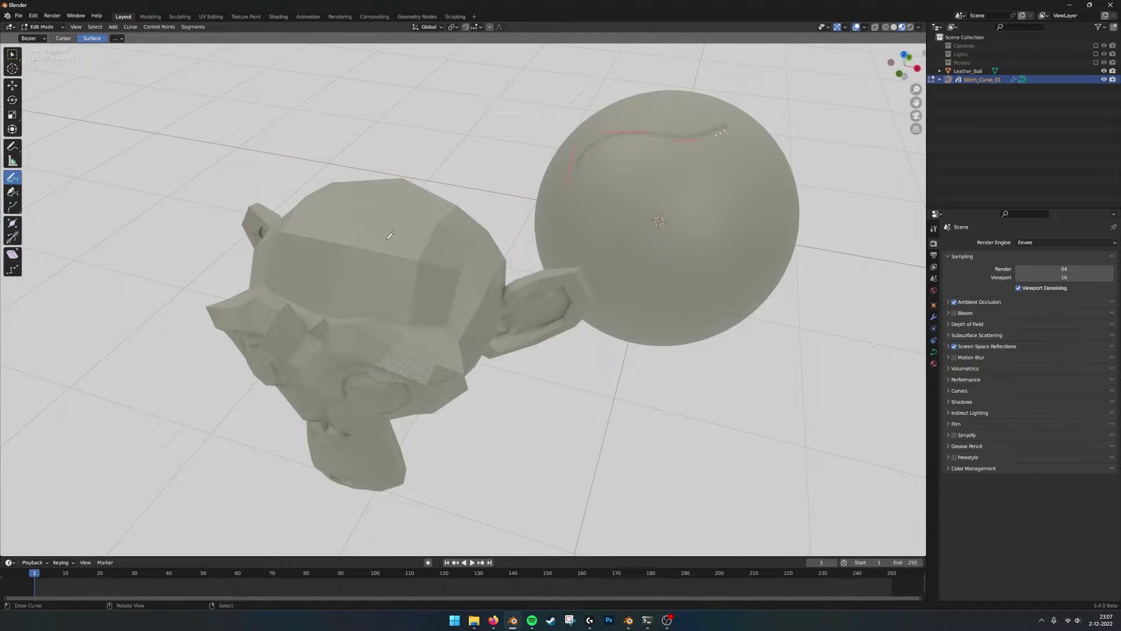
left_click_drag(357, 272, 325, 213)
Draw a U-shaped stitch curve on Suzanne's chin, running down one side, under the mouth and up the other side.
mouse_move(339, 251)
middle_mouse_down()
mouse_move(469, 284)
mouse_move(482, 245)
mouse_move(471, 227)
middle_mouse_up()
scroll(469, 283, "up", 2)
middle_click_drag(471, 357, 474, 273, "shift")
scroll(473, 272, "up", 3)
scroll(471, 275, "down", 2)
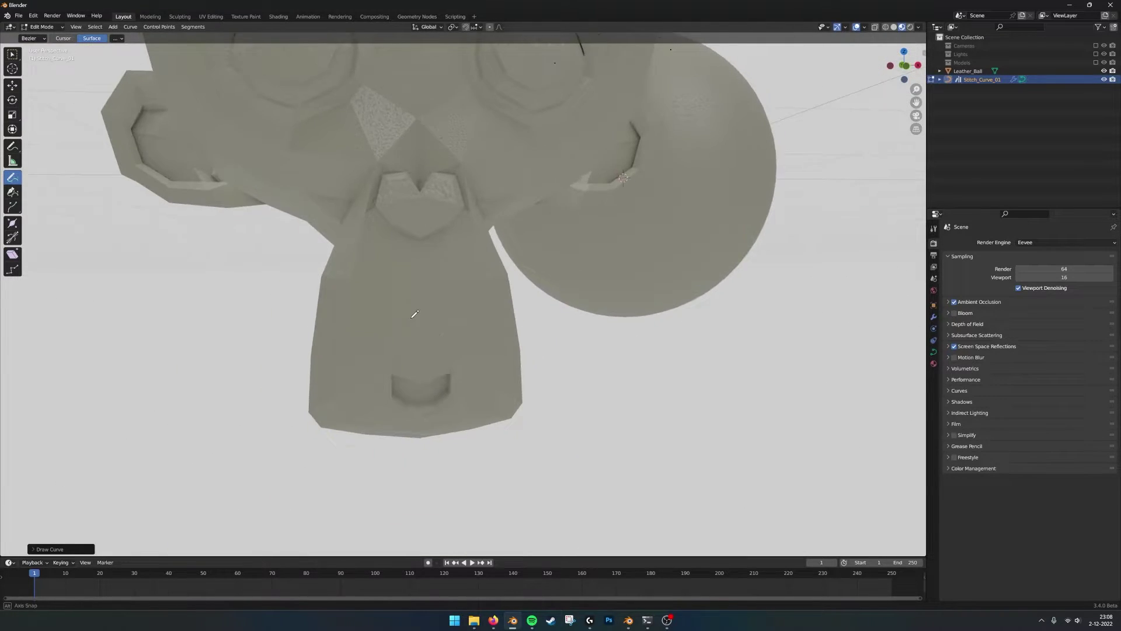
middle_click_drag(413, 317, 415, 309)
mouse_move(397, 222)
left_mouse_down()
mouse_move(388, 318)
mouse_move(434, 364)
left_mouse_up()
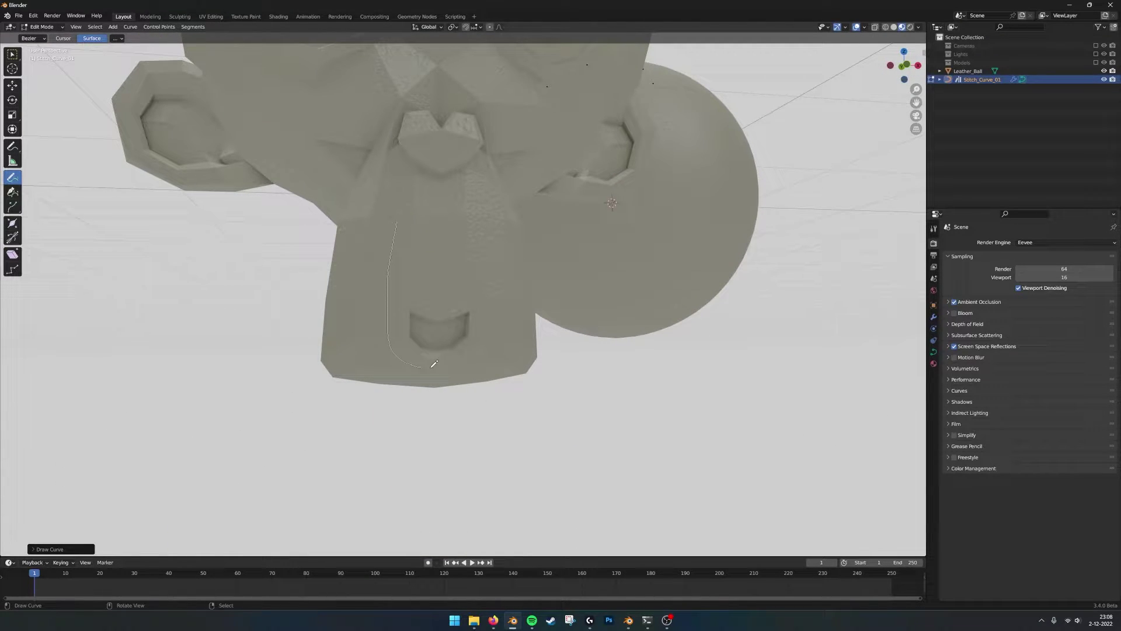
left_click_drag(465, 216, 465, 214)
middle_click_drag(434, 212, 442, 223)
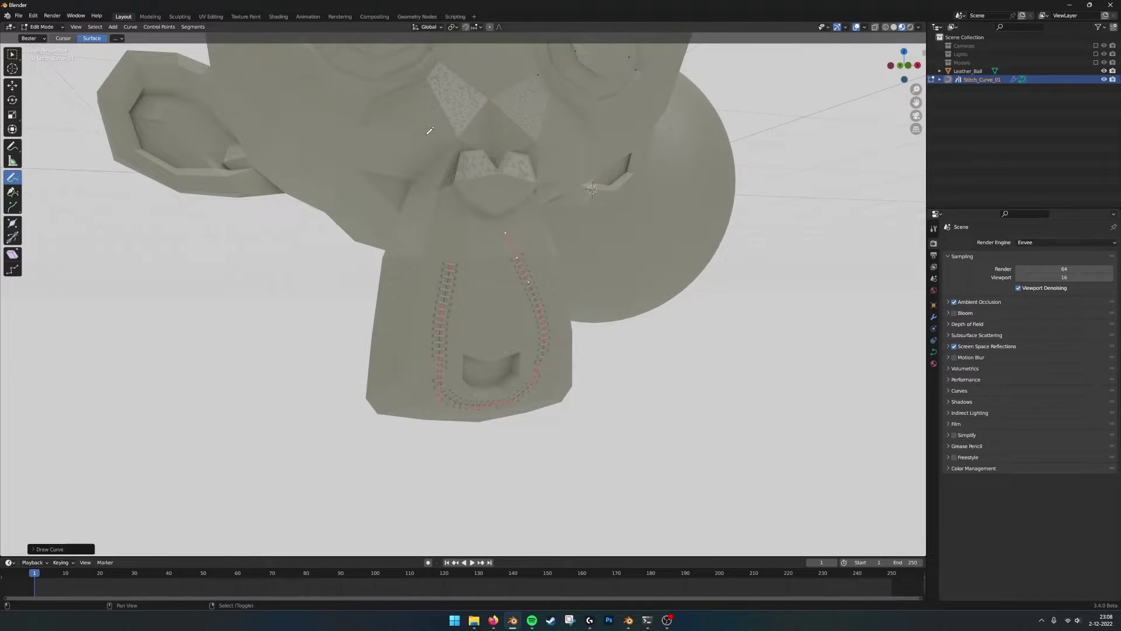
middle_click_drag(431, 131, 468, 205, "shift")
middle_click_drag(549, 389, 485, 374)
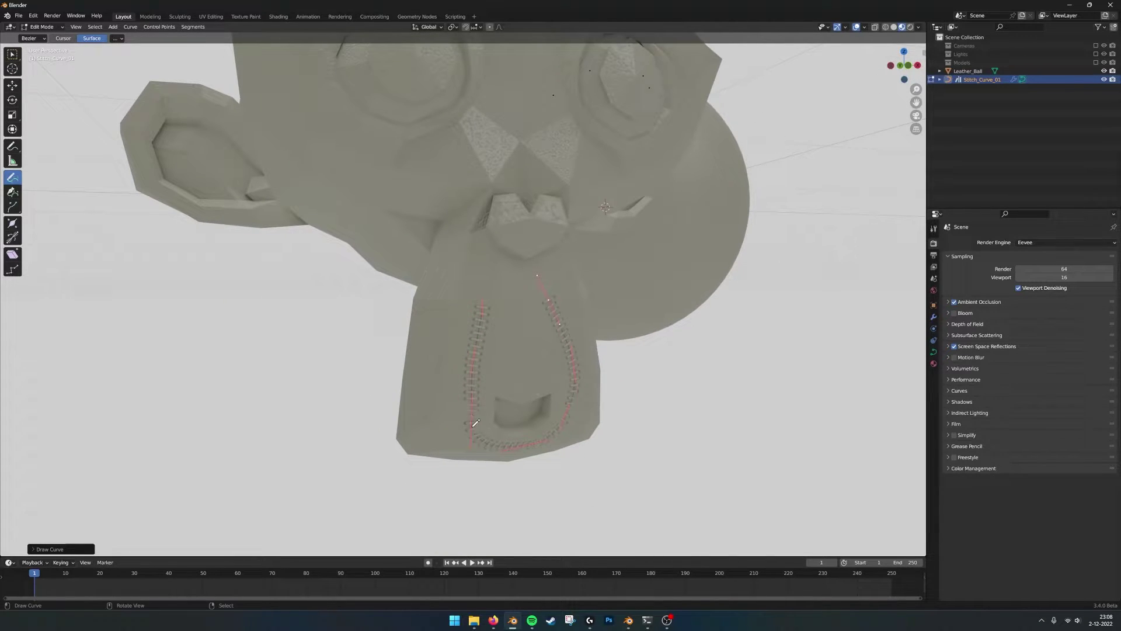
middle_click_drag(463, 273, 486, 252)
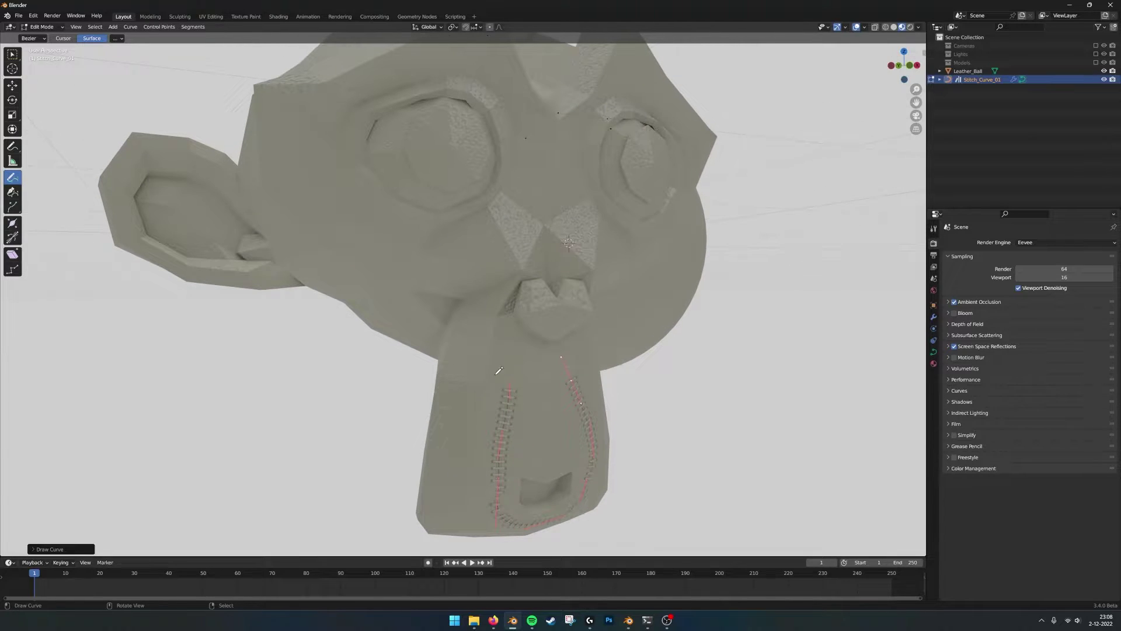
Add a Subdivision Surface modifier to Leather_Ball and set its viewport level to 2.
key("Tab")
left_click(505, 293)
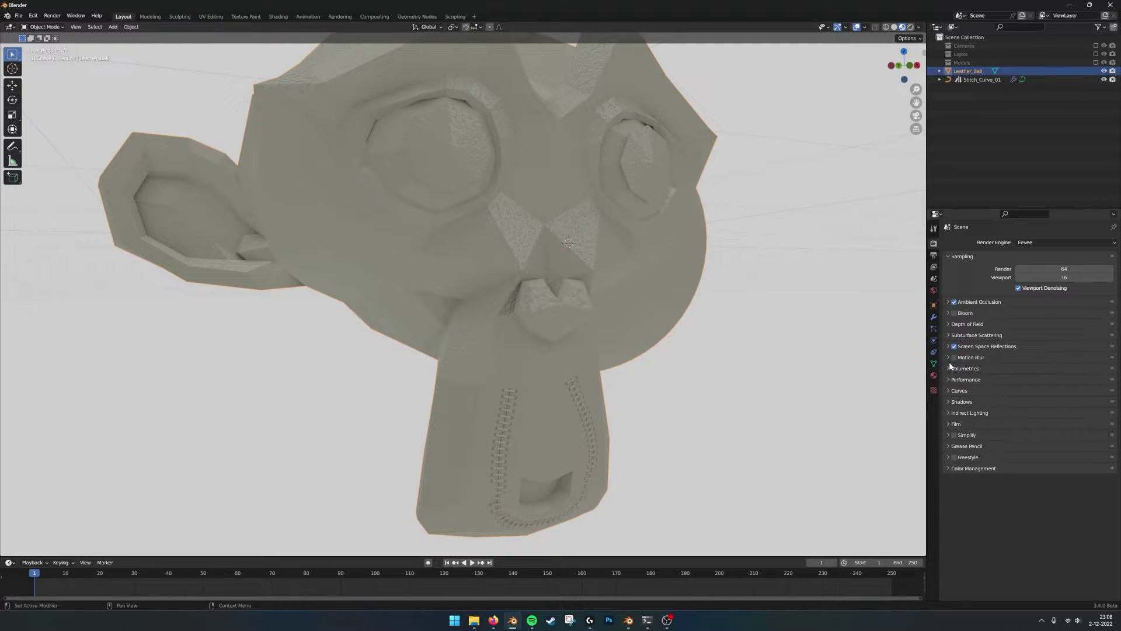
left_click(934, 317)
left_click(996, 242)
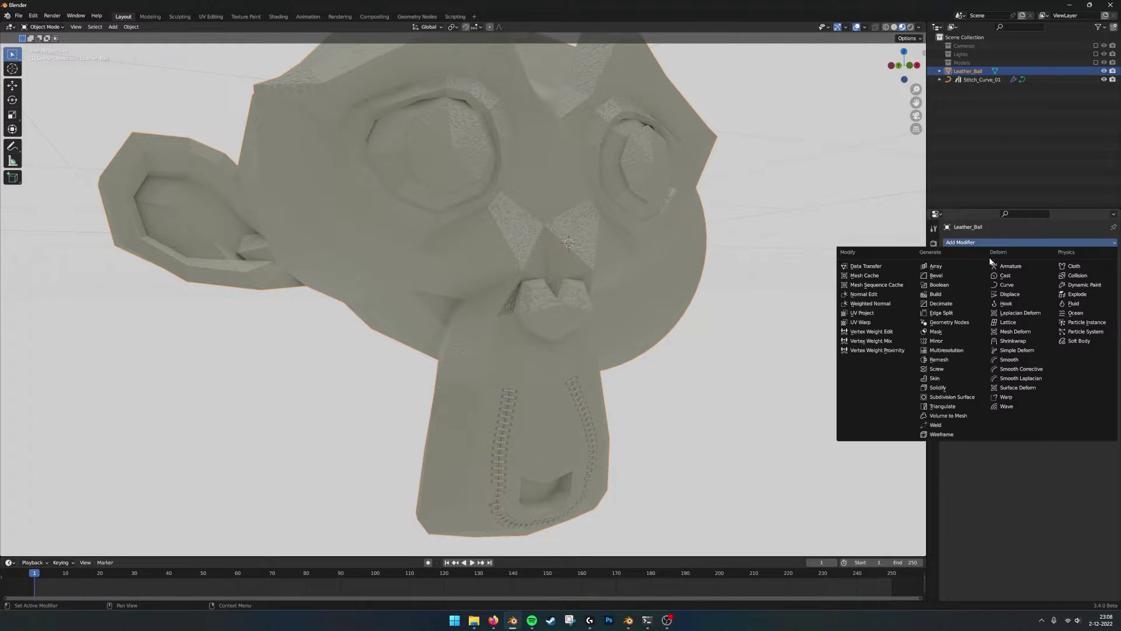
left_click(952, 397)
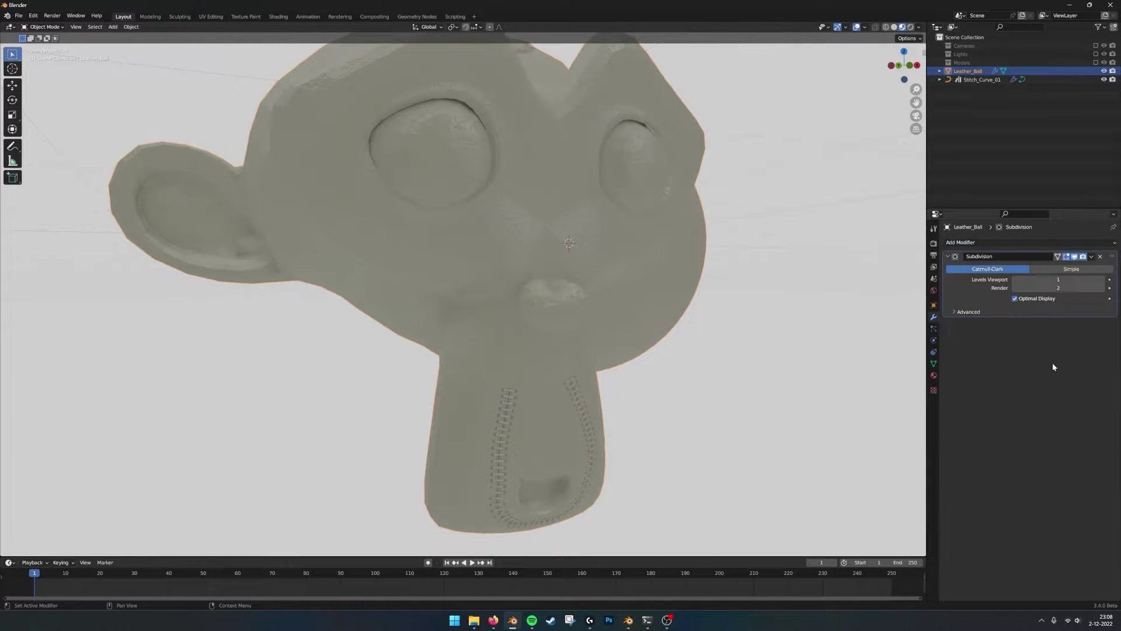
left_click(1102, 281)
middle_click_drag(708, 409, 511, 308)
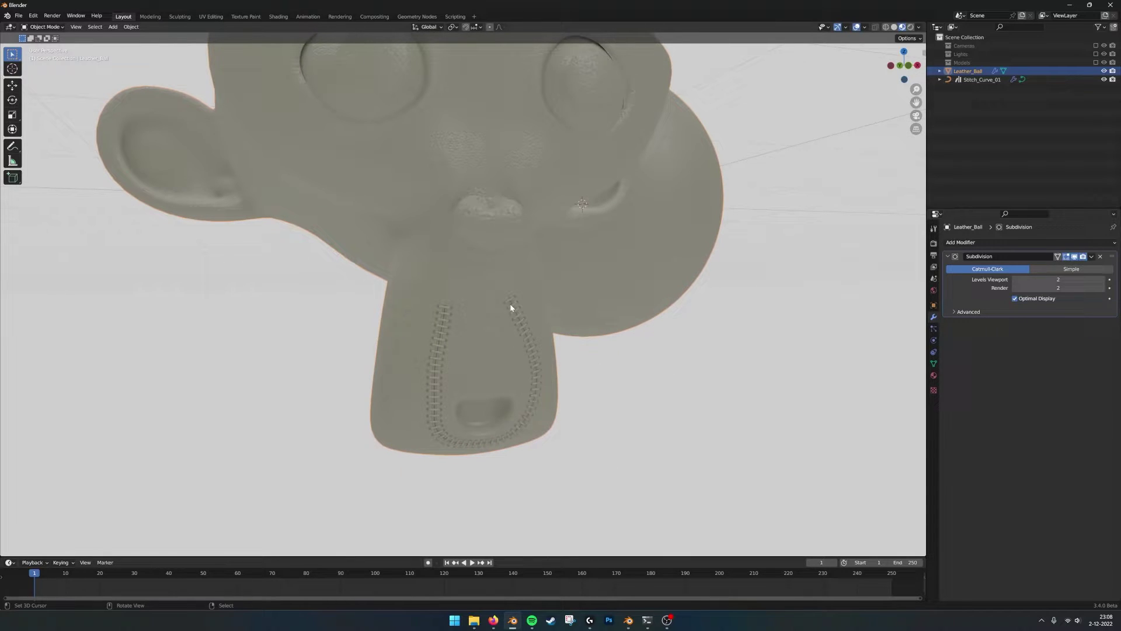
middle_click_drag(447, 414, 461, 421)
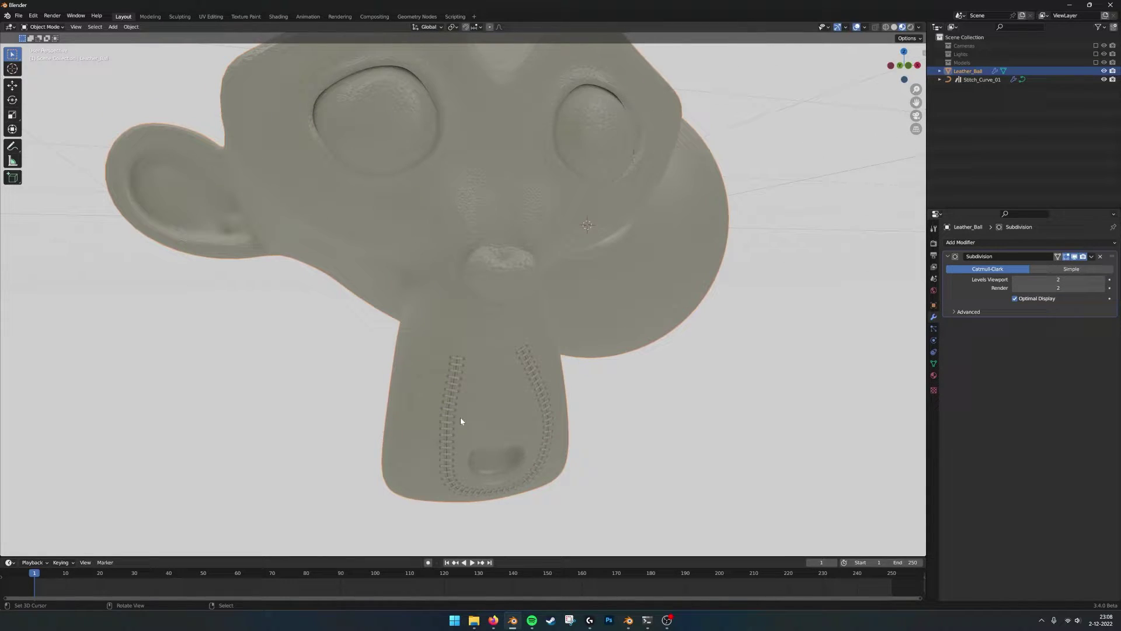
mouse_move(524, 354)
middle_mouse_down()
mouse_move(483, 286)
mouse_move(510, 348)
middle_mouse_up()
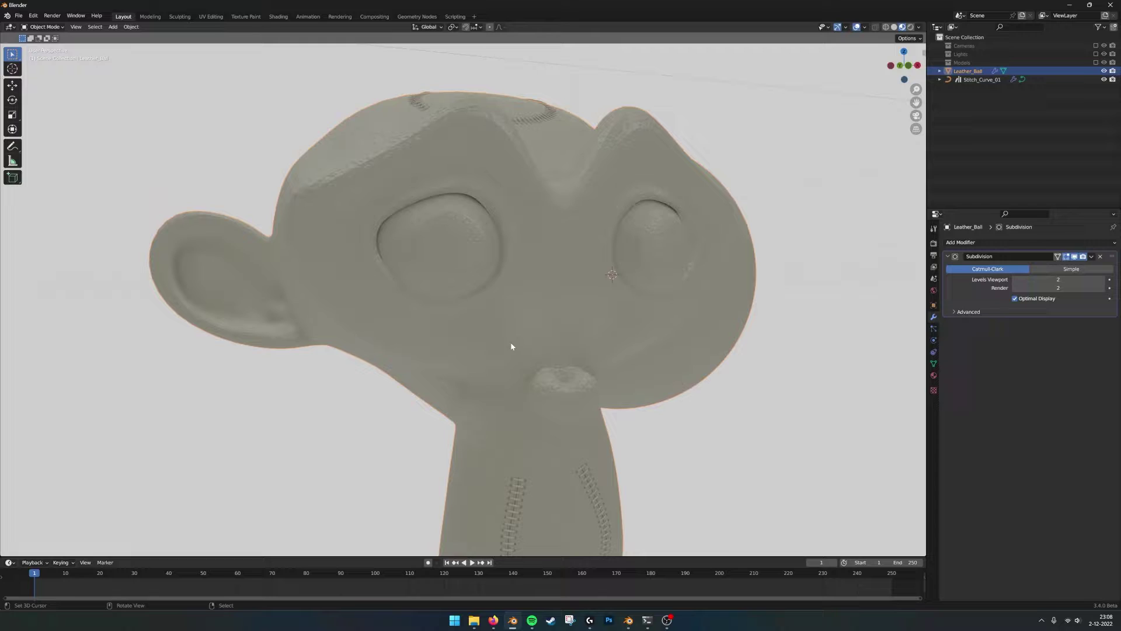
Draw another stitch curve in Stitch_Curve_01 around one of Suzanne's eyes, then return to Object Mode and deselect everything.
key("Tab")
key("Tab")
left_click(511, 489)
key("Tab")
mouse_move(461, 166)
left_mouse_down()
mouse_move(344, 218)
mouse_move(410, 308)
left_mouse_up()
left_click_drag(500, 170, 501, 171)
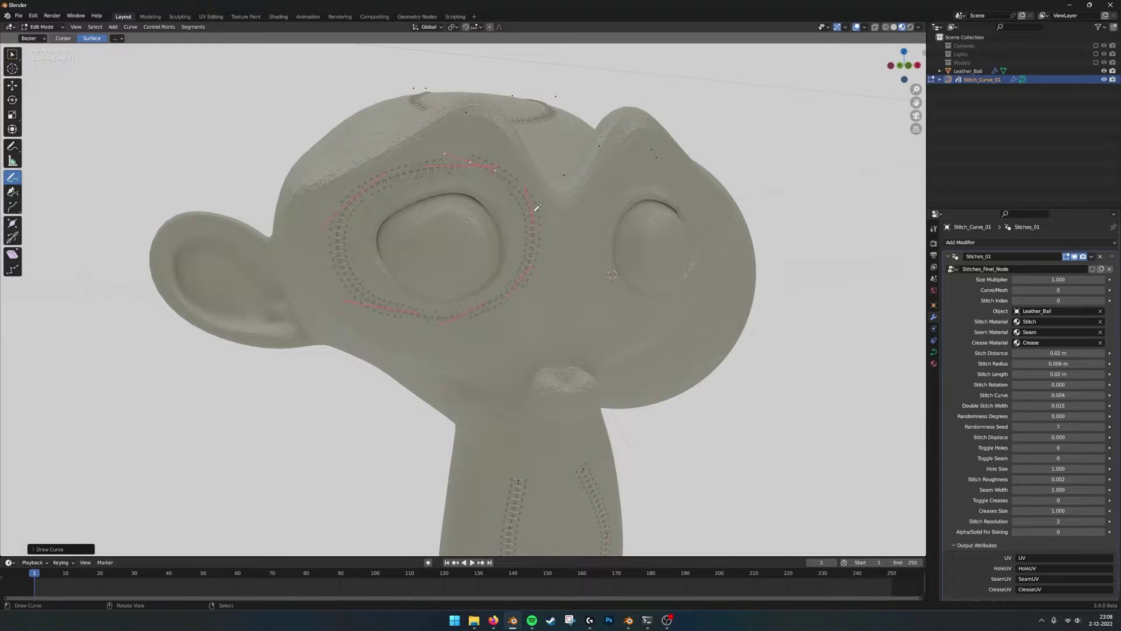
key("Tab")
scroll(538, 223, "down", 2)
middle_click_drag(538, 224, 678, 198)
key("alt+a")
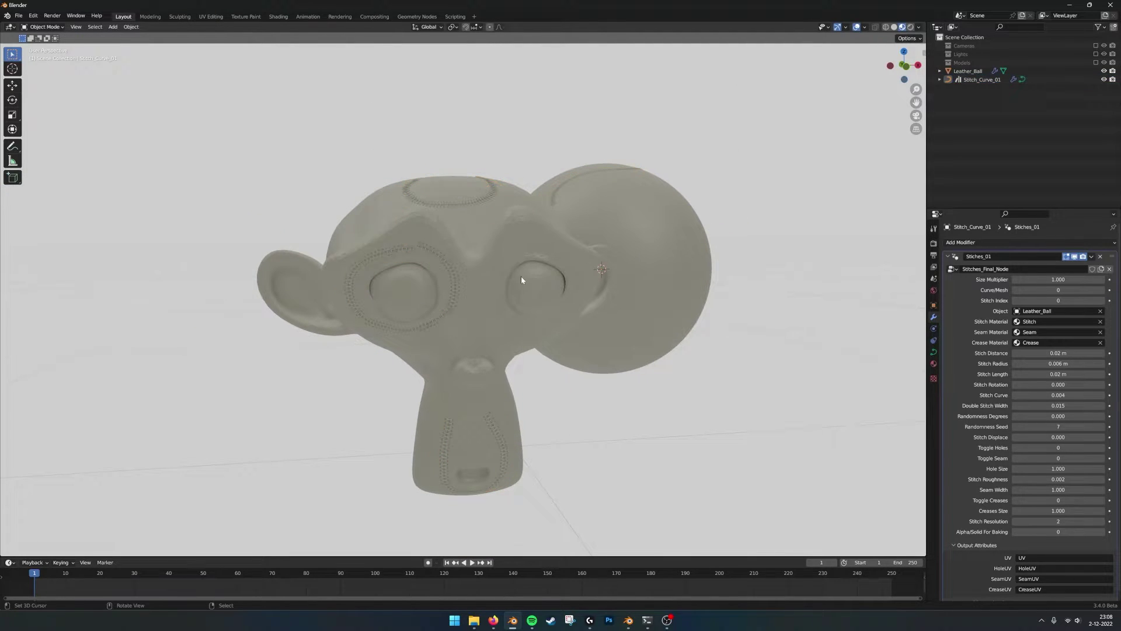
Set Stitch Displace to 0.002 in the Stitches_01 modifier of Stitch_Curve_01 and deselect the curve.
mouse_move(434, 279)
middle_mouse_down()
mouse_move(490, 275)
mouse_move(453, 278)
middle_mouse_up()
scroll(453, 279, "up", 1)
left_click(428, 271)
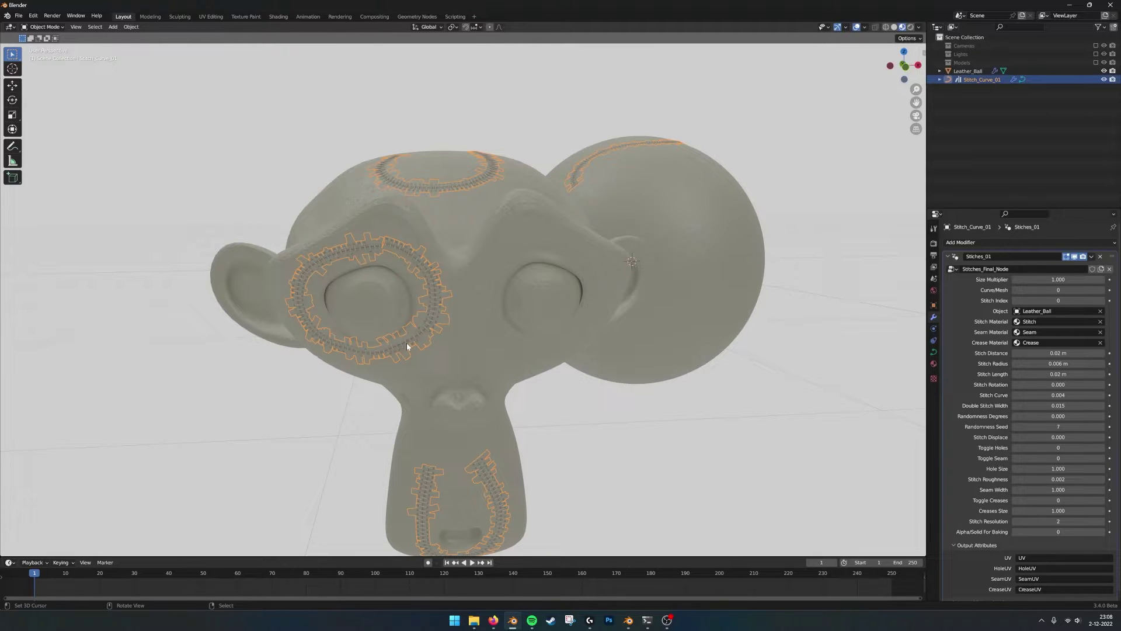
scroll(1058, 408, "down", 1)
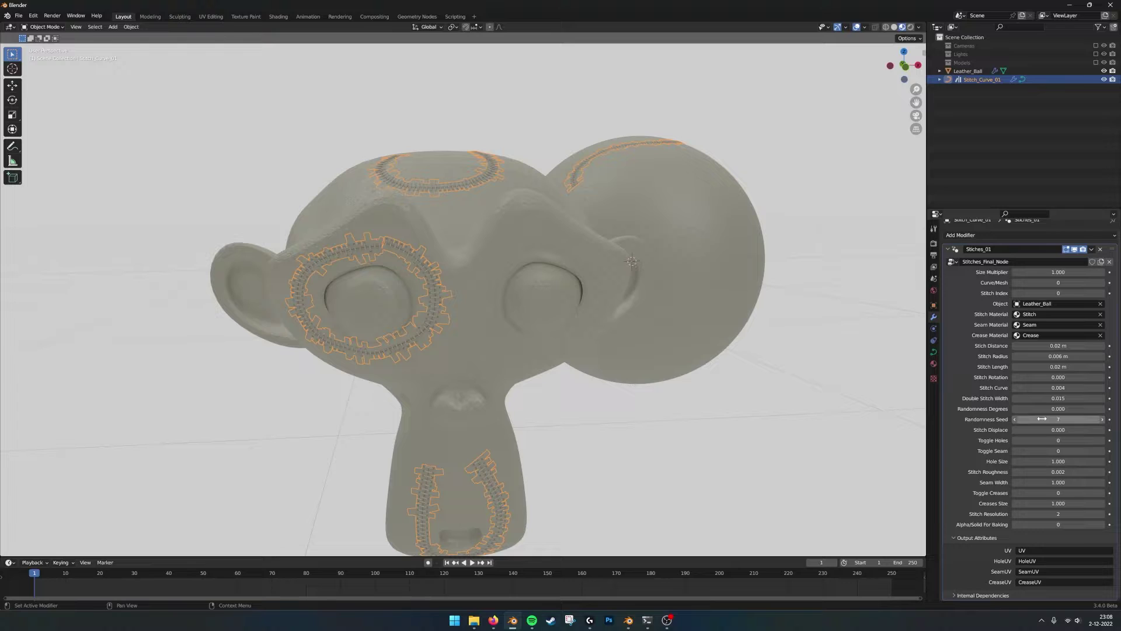
left_click(1058, 430)
type("0.0")
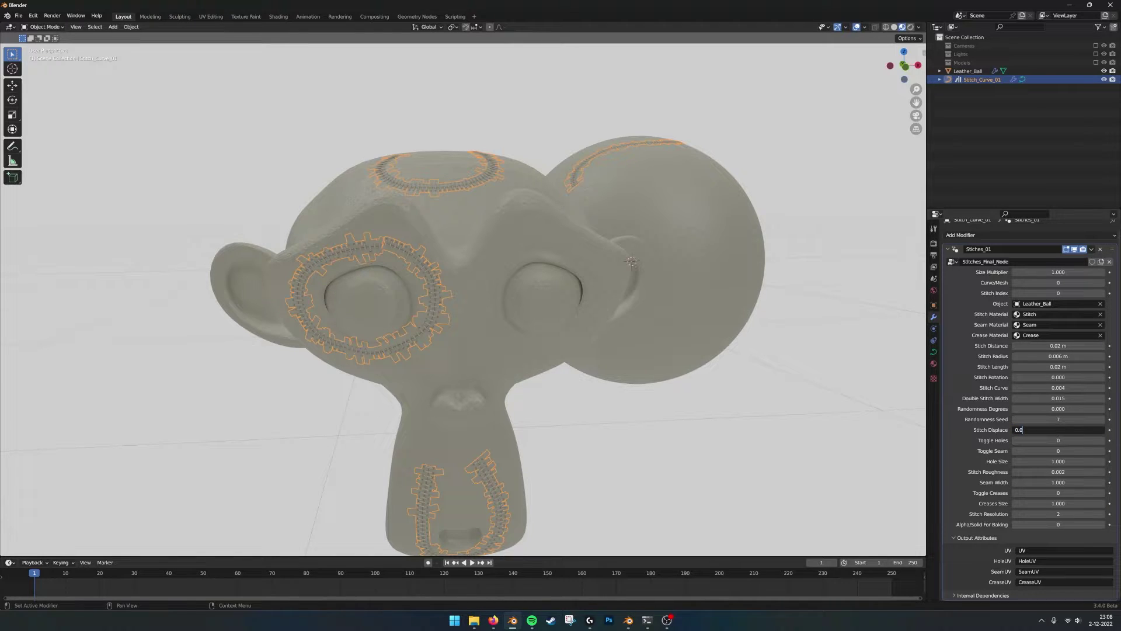
type("02")
key("Return")
left_click(563, 125)
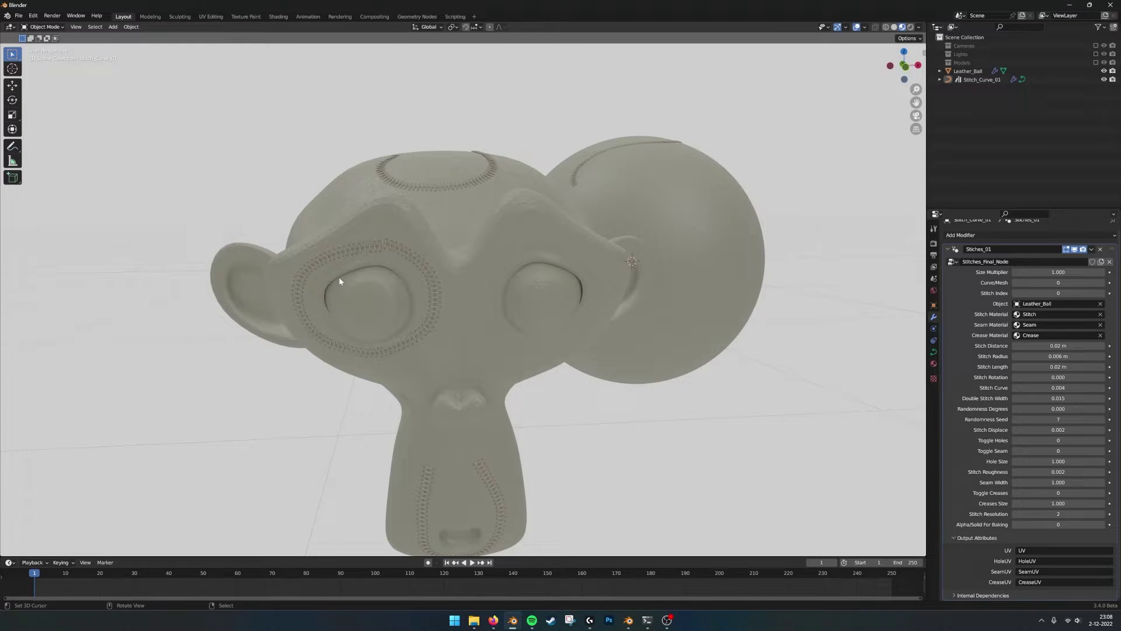
middle_click_drag(545, 250, 573, 240)
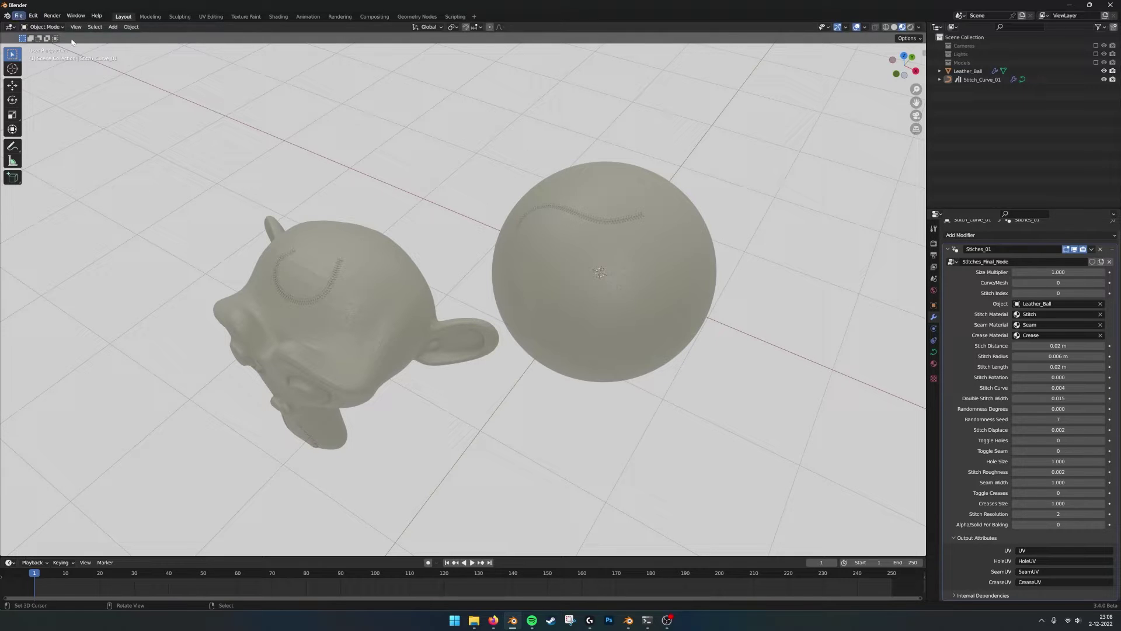
Append the object Stitch_Curve_01 from Geometry_Nodes_Stitches.blend in the bookmarked stitches folder.
left_click(19, 16)
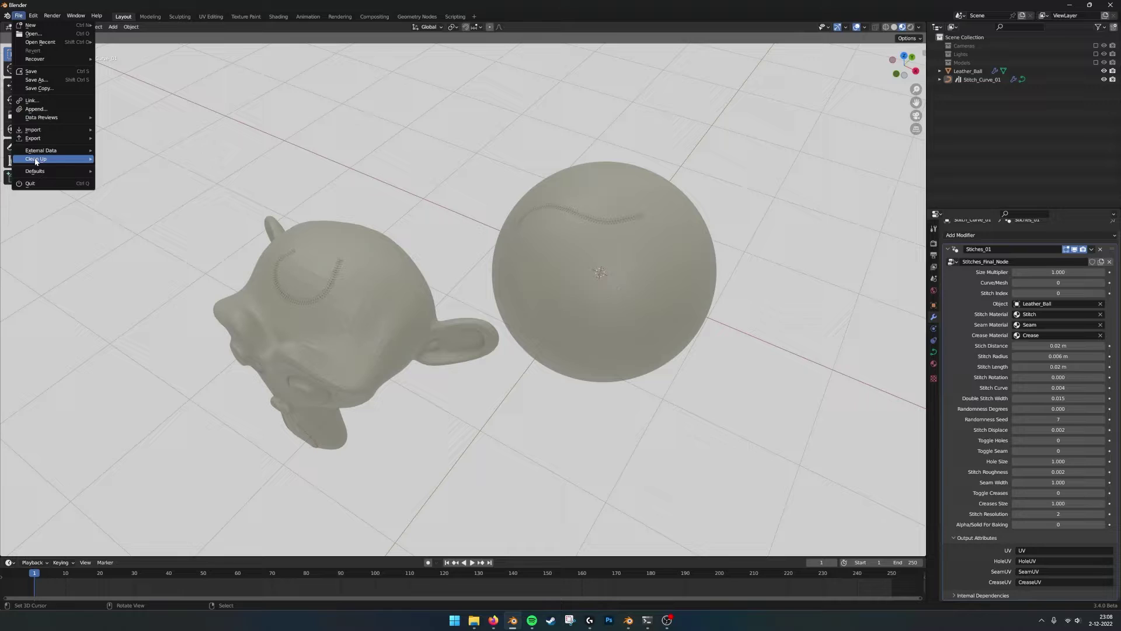
left_click(35, 109)
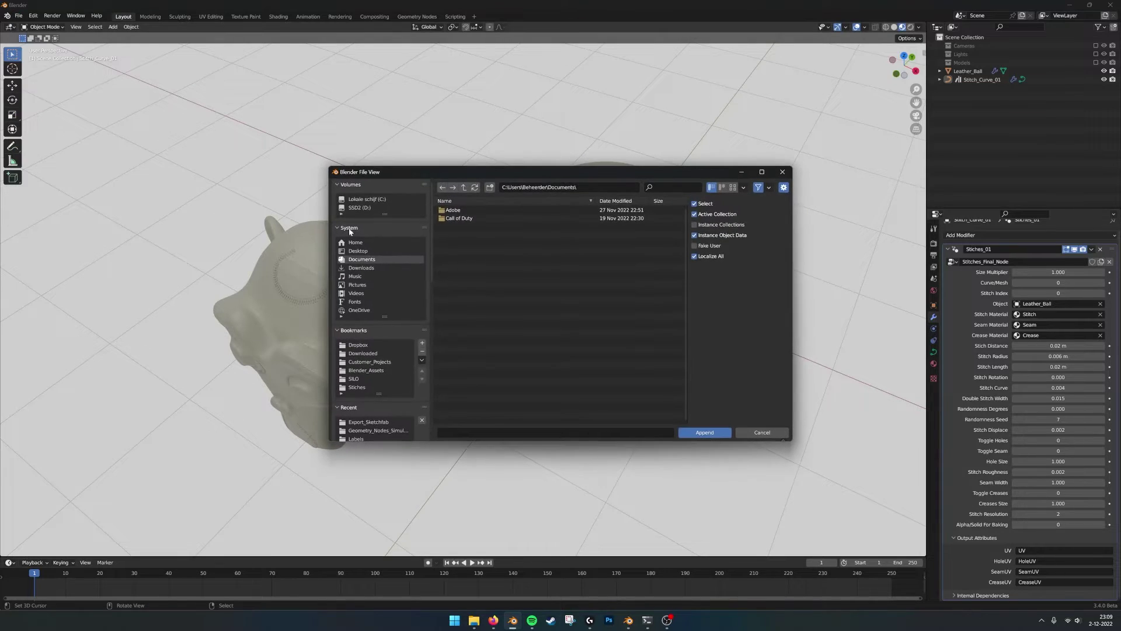
left_click(357, 387)
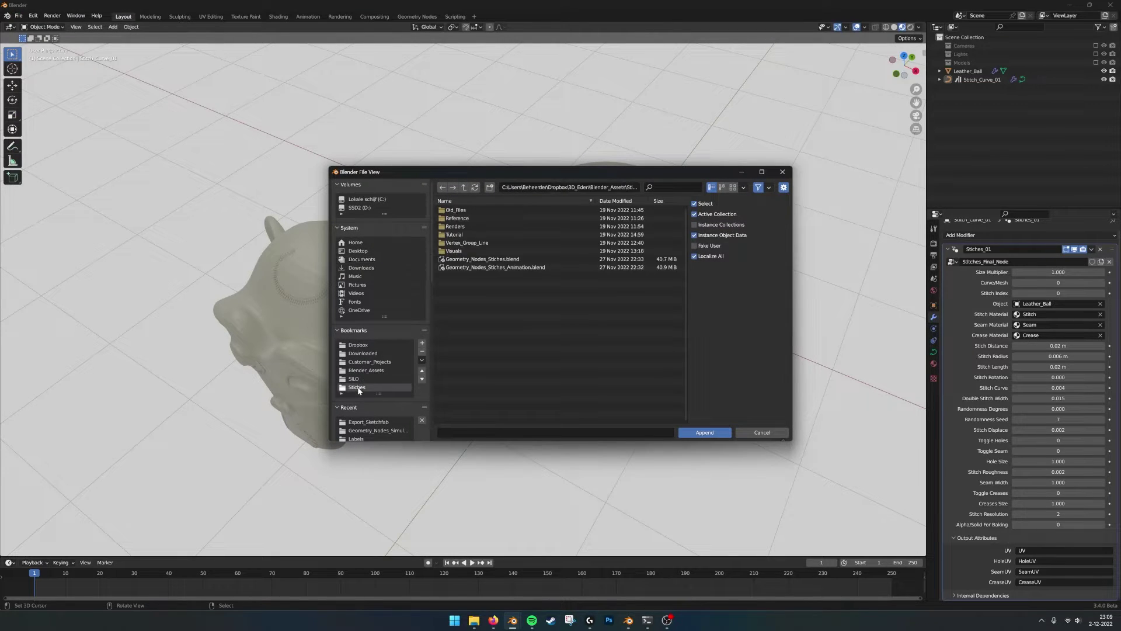
double_click(466, 261)
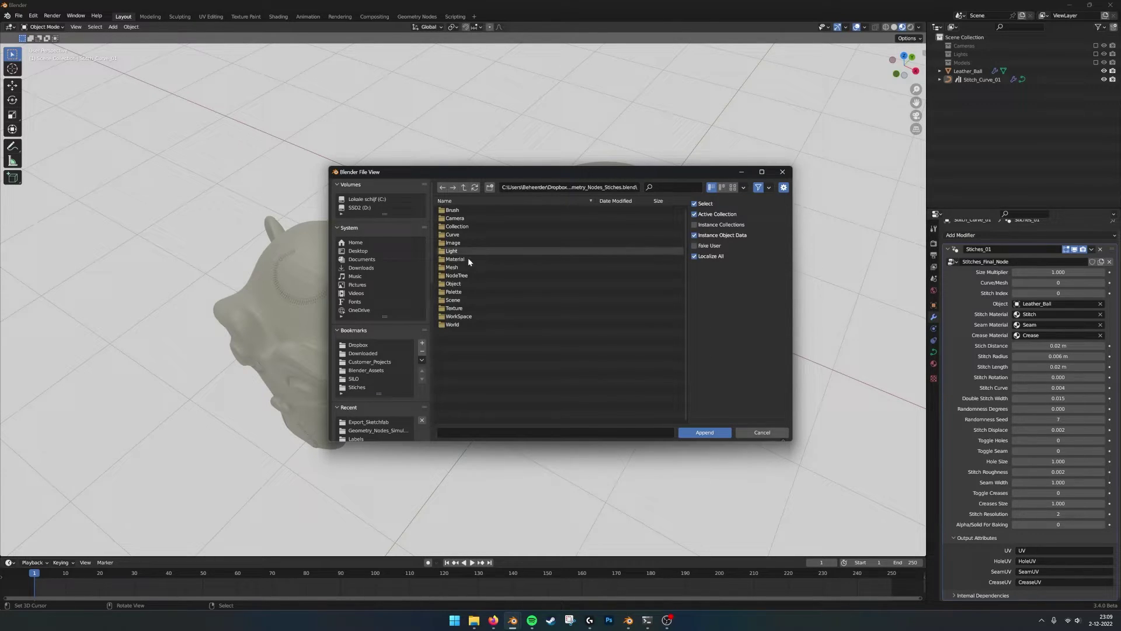
double_click(465, 284)
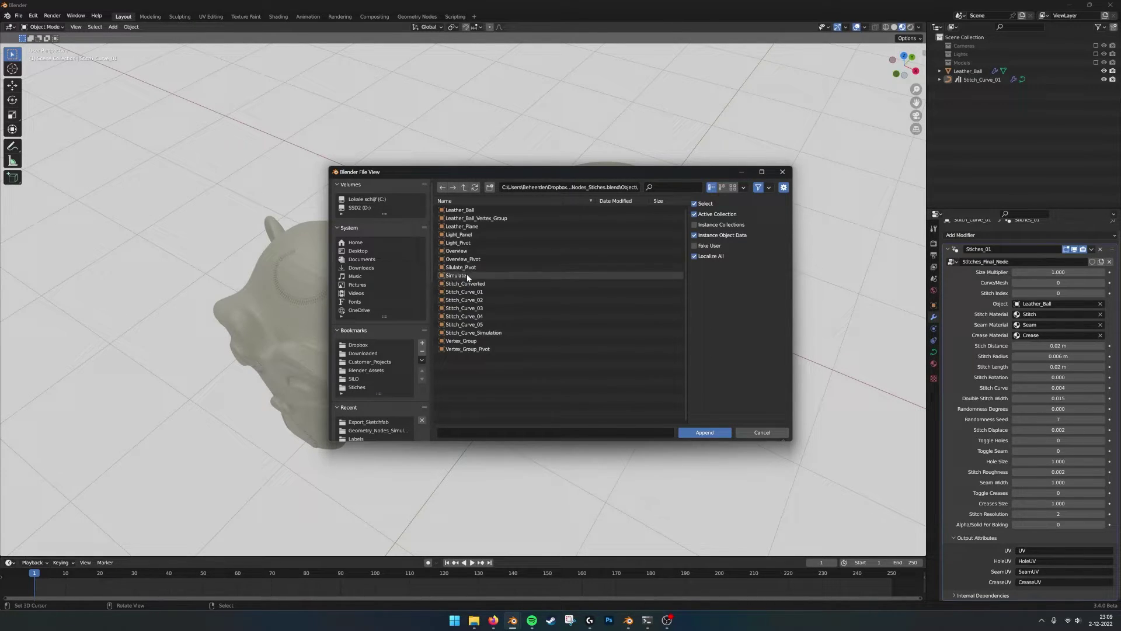
left_click(467, 292)
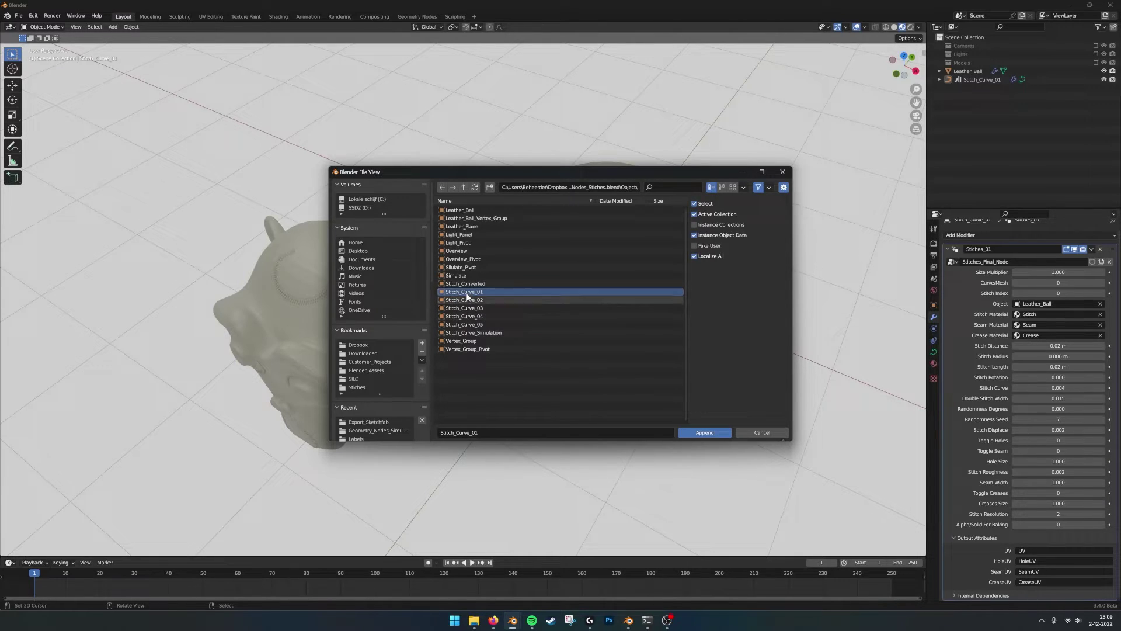
left_click(704, 433)
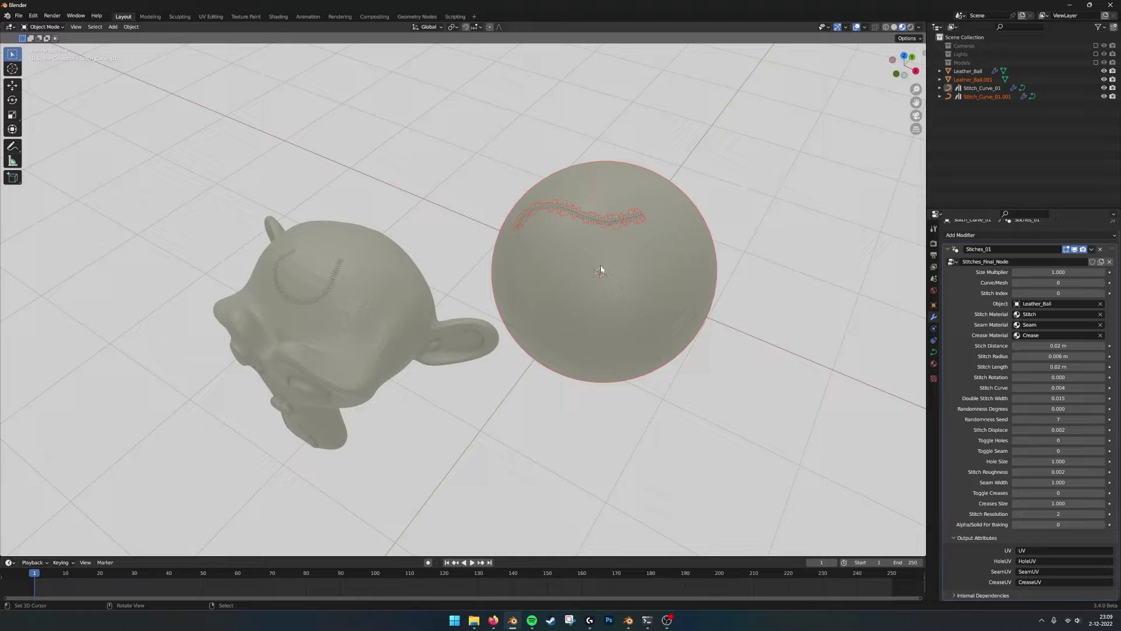
Move the appended ball and its stitch curve clear of the original ball, on the side away from Suzanne, and deselect everything.
middle_click_drag(636, 271, 648, 271)
key("g")
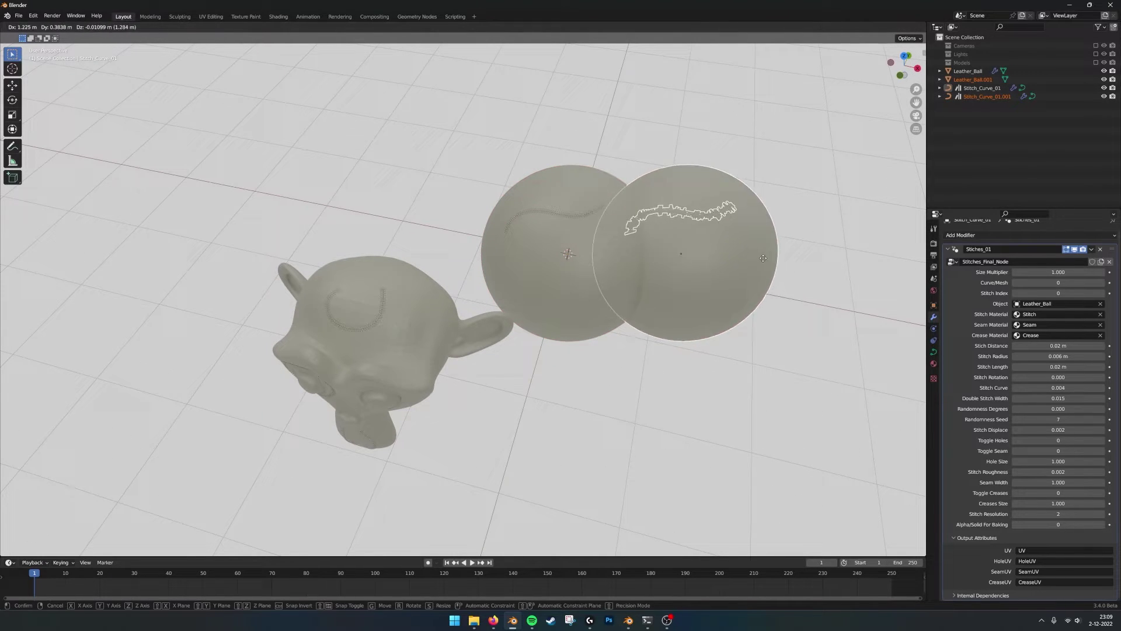
left_click(874, 229)
middle_click_drag(758, 219, 617, 210, "shift")
key("alt+a")
scroll(533, 257, "up", 1)
scroll(532, 262, "up", 1)
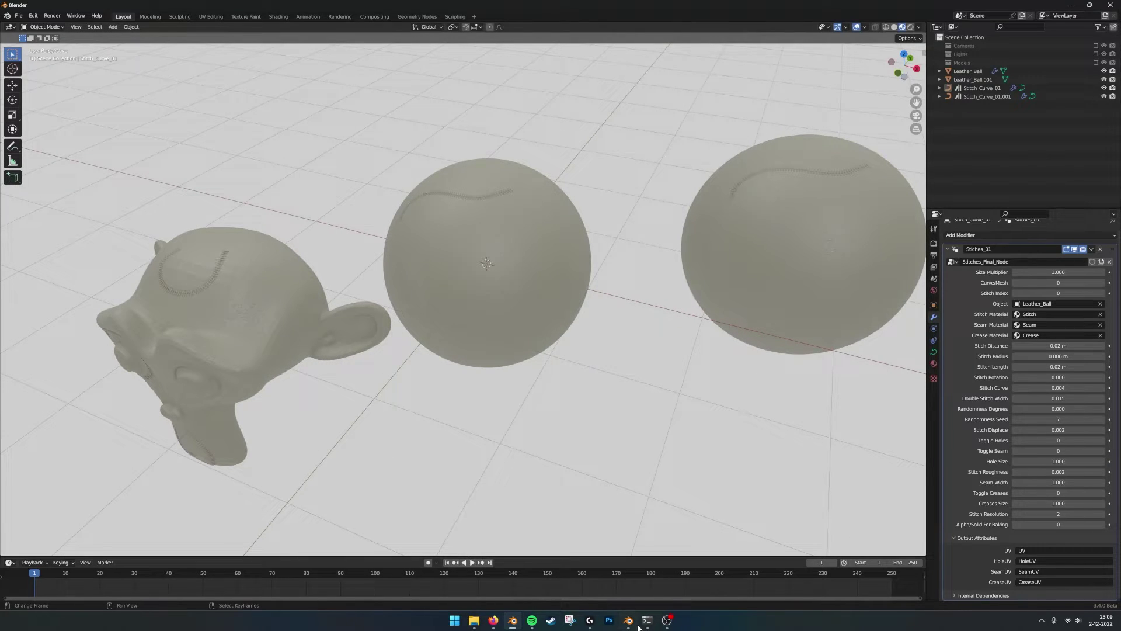
scroll(602, 426, "down", 1)
scroll(603, 409, "up", 1)
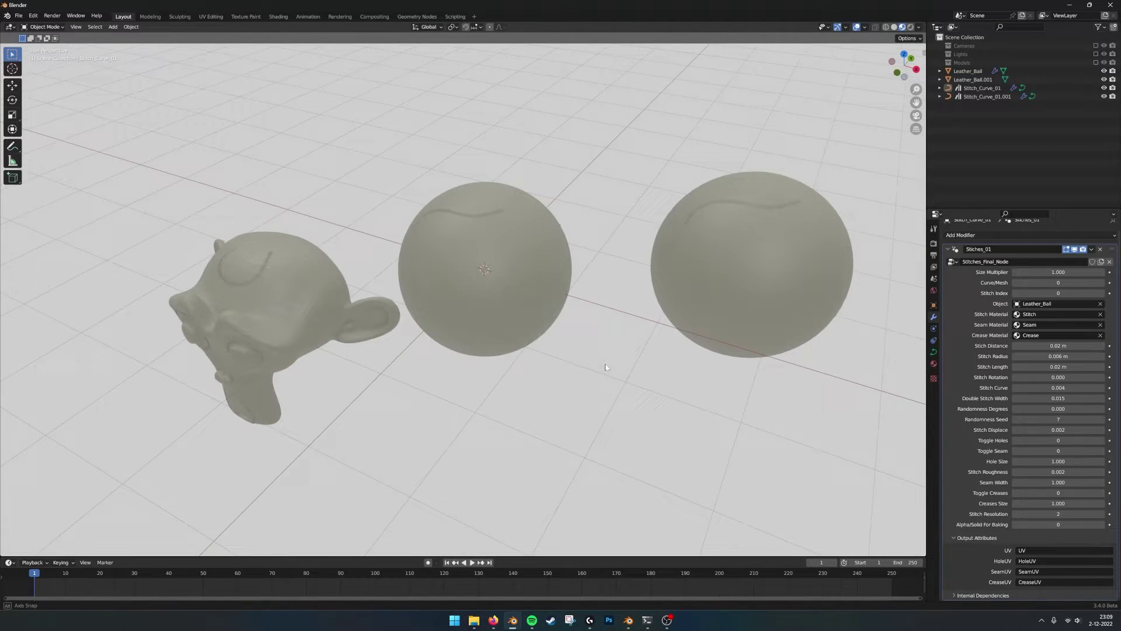
scroll(743, 234, "up", 1)
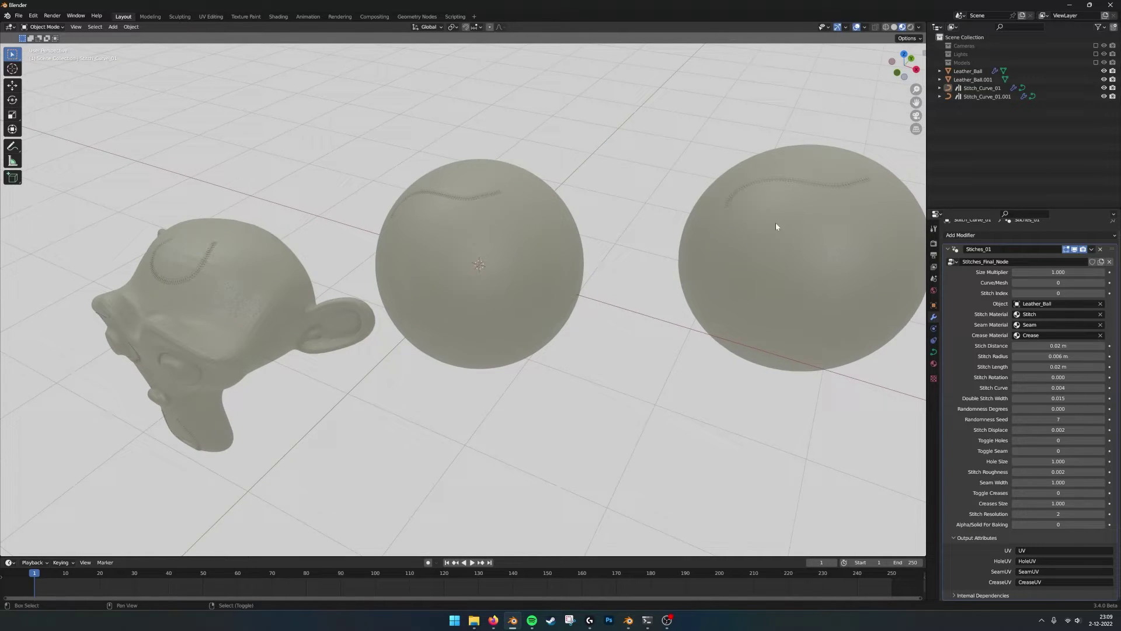
scroll(748, 233, "down", 1)
scroll(553, 270, "down", 1)
scroll(616, 268, "down", 1)
Try drawing a stitch curve in Stitch_Curve_01 down the side of Suzanne's head with the Draw depth set to Cursor, and inspect its placement.
middle_click_drag(616, 268, 367, 286)
left_click(348, 286)
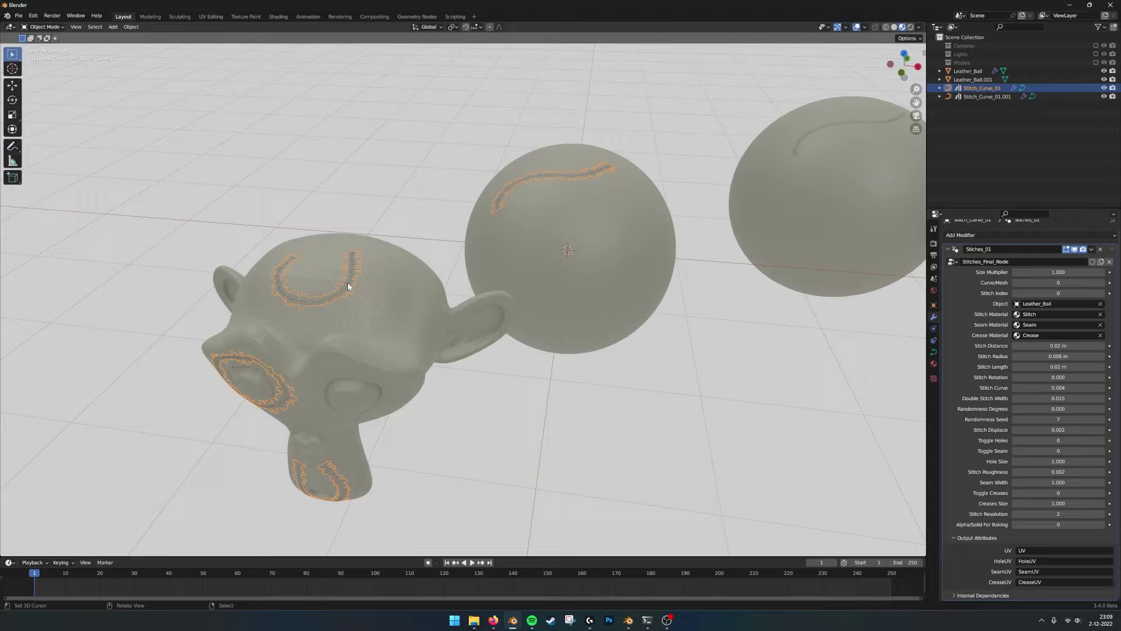
key("Tab")
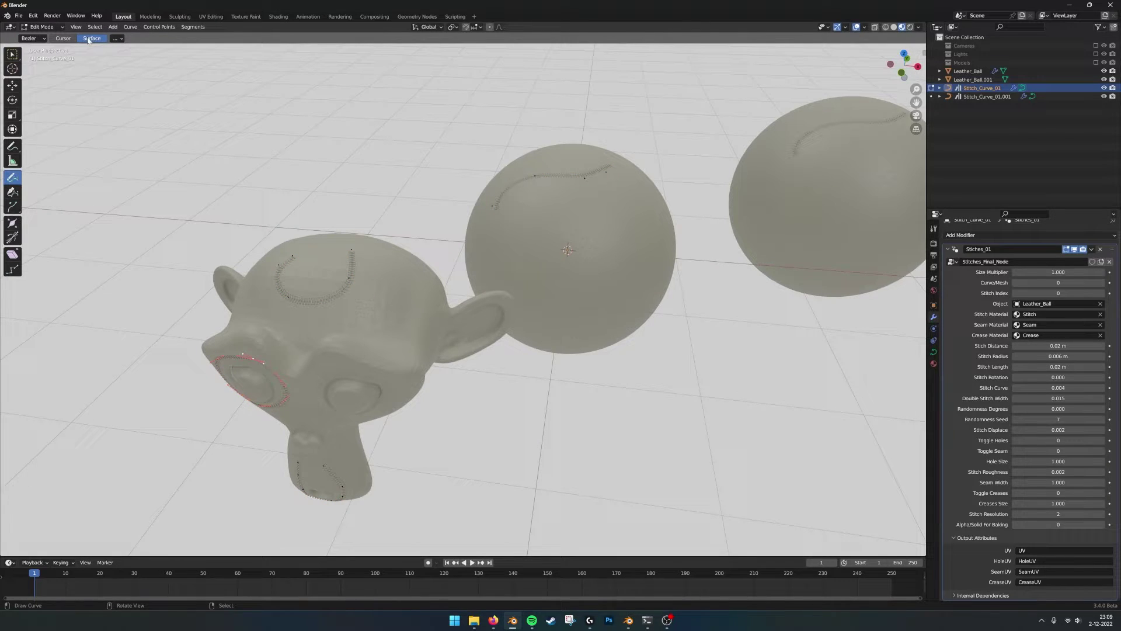
left_click(63, 39)
middle_click_drag(387, 244, 362, 243)
left_click_drag(354, 279, 375, 320)
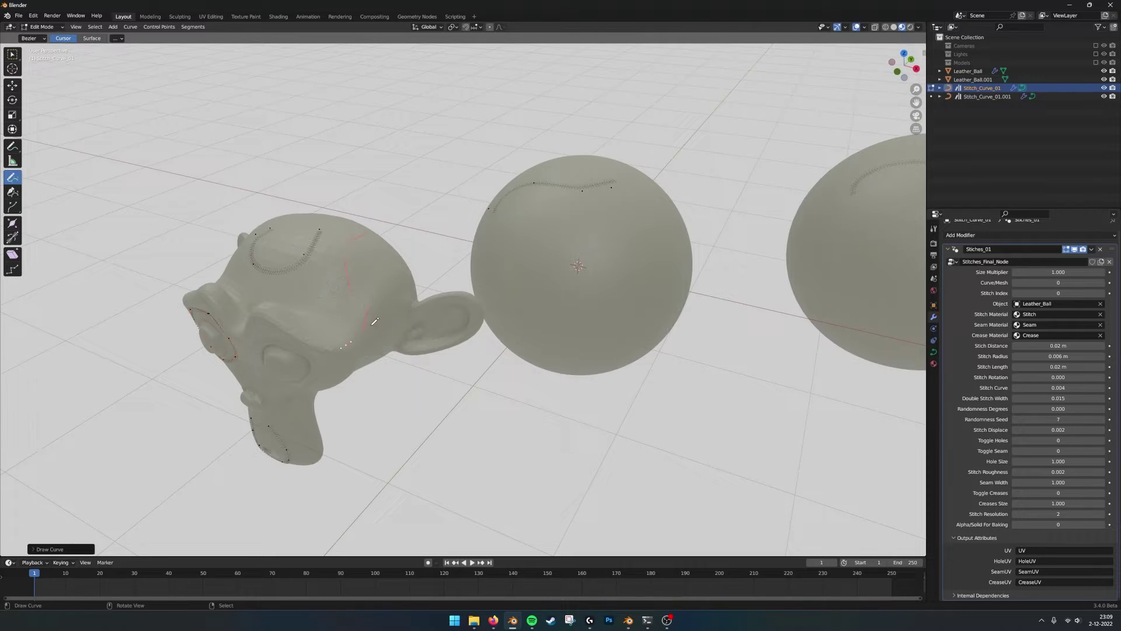
key("Tab")
middle_click_drag(380, 250, 211, 236)
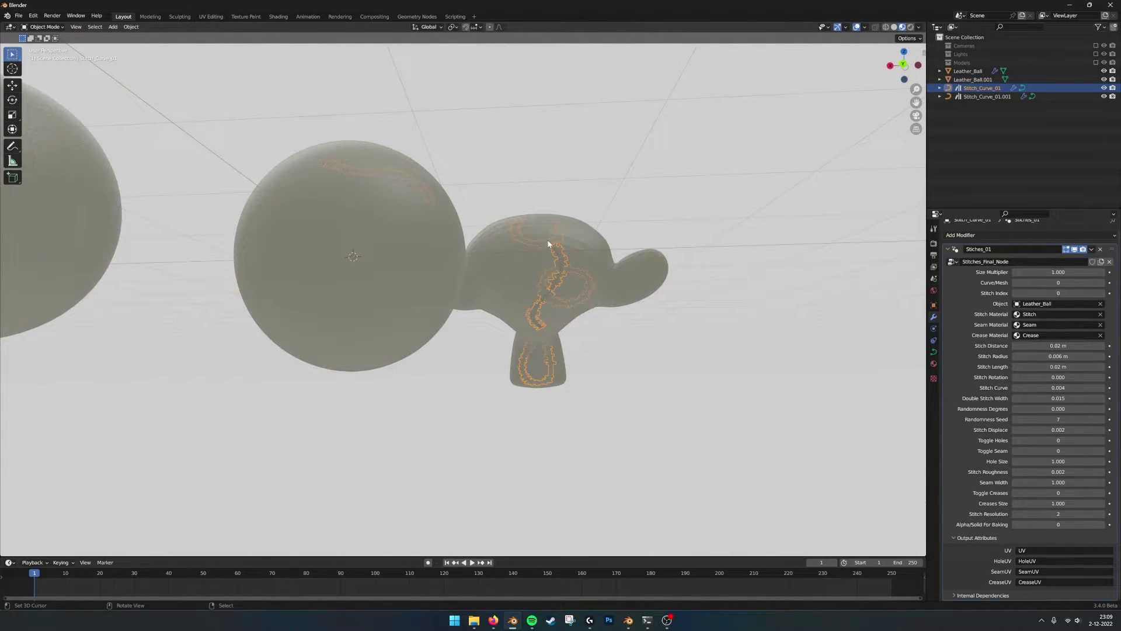
mouse_move(548, 240)
middle_mouse_down()
mouse_move(539, 280)
mouse_move(578, 295)
mouse_move(483, 250)
mouse_move(492, 278)
mouse_move(461, 275)
middle_mouse_up()
key("Tab")
key("Tab")
Try drawing a curve above Suzanne's unstitched eye in Stitch_Curve_01 with Cursor depth, and check it in Object Mode.
scroll(481, 284, "up", 2)
scroll(461, 275, "up", 1)
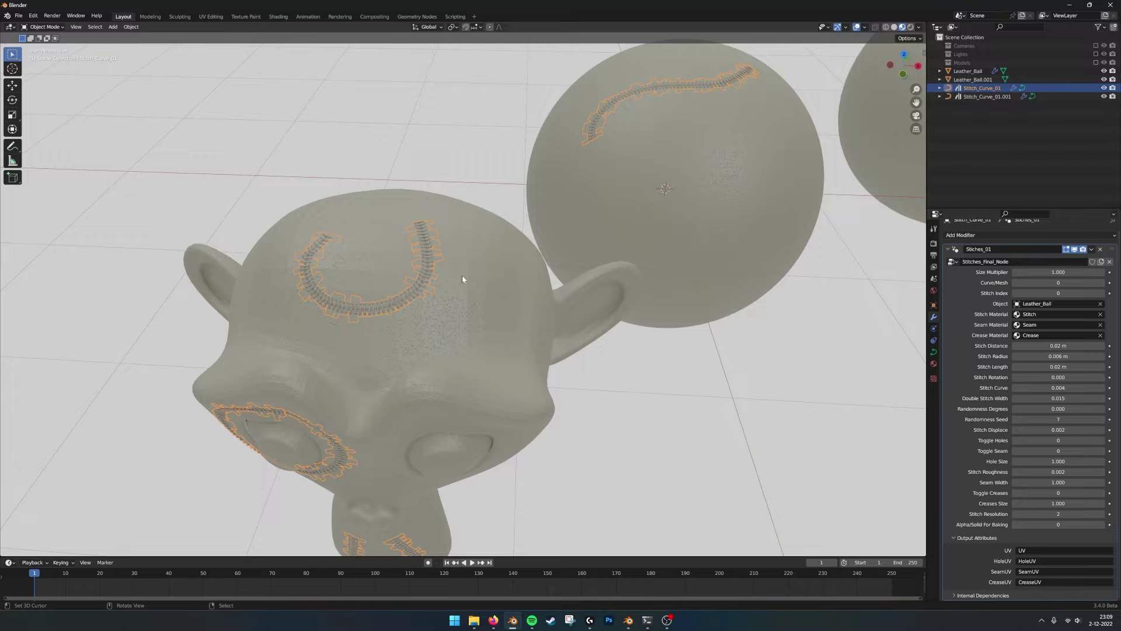
middle_click_drag(446, 326, 523, 272)
scroll(496, 270, "up", 3)
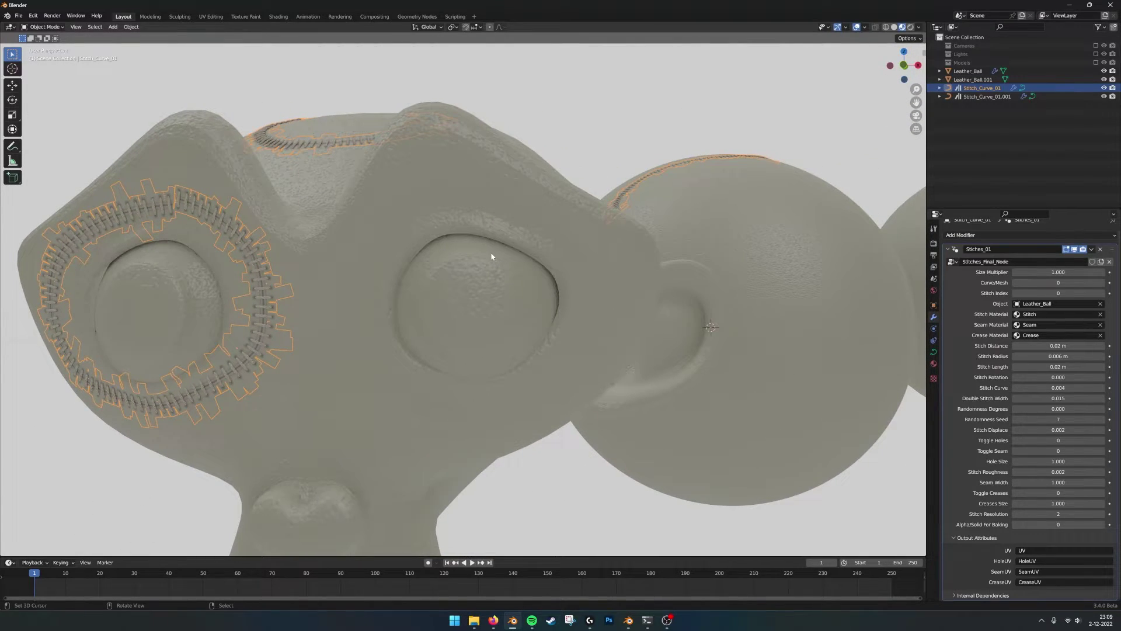
key("Tab")
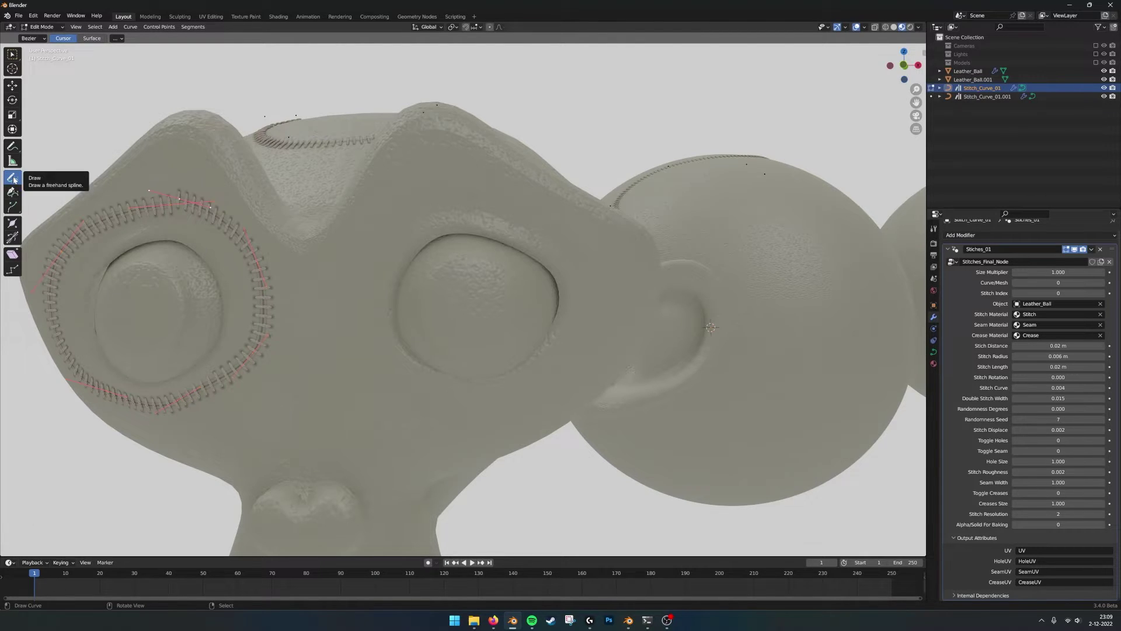
left_click_drag(521, 215, 524, 217)
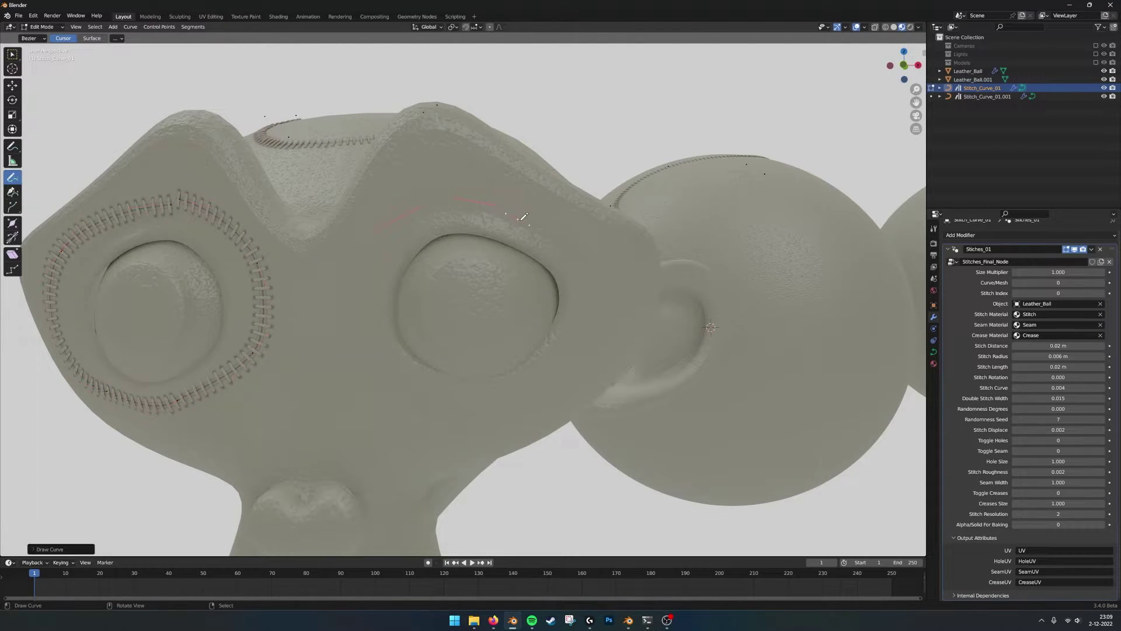
key("Tab")
key("Tab")
key("Tab")
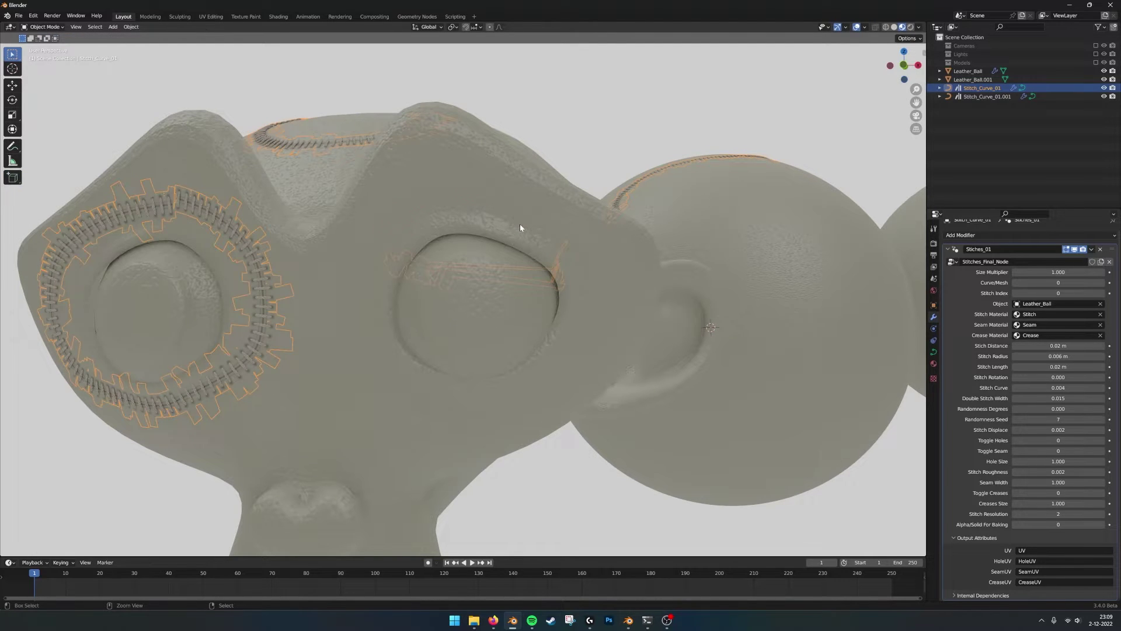
key("Tab")
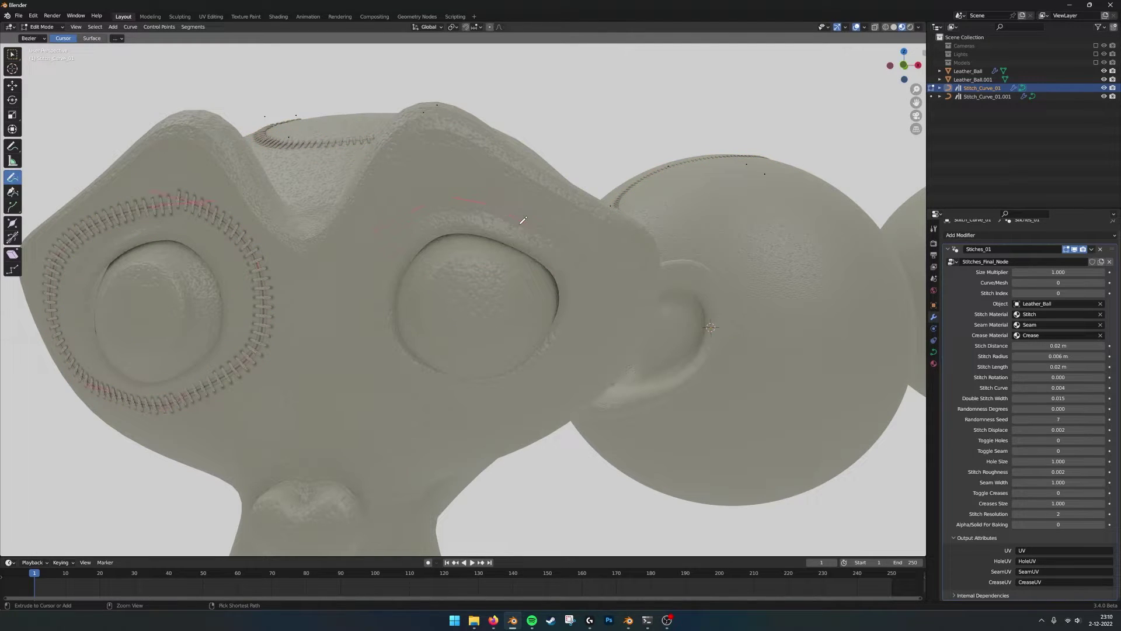
Set the Draw depth to Surface and draw a short arched stitch curve above Suzanne's unstitched eye.
left_click(91, 38)
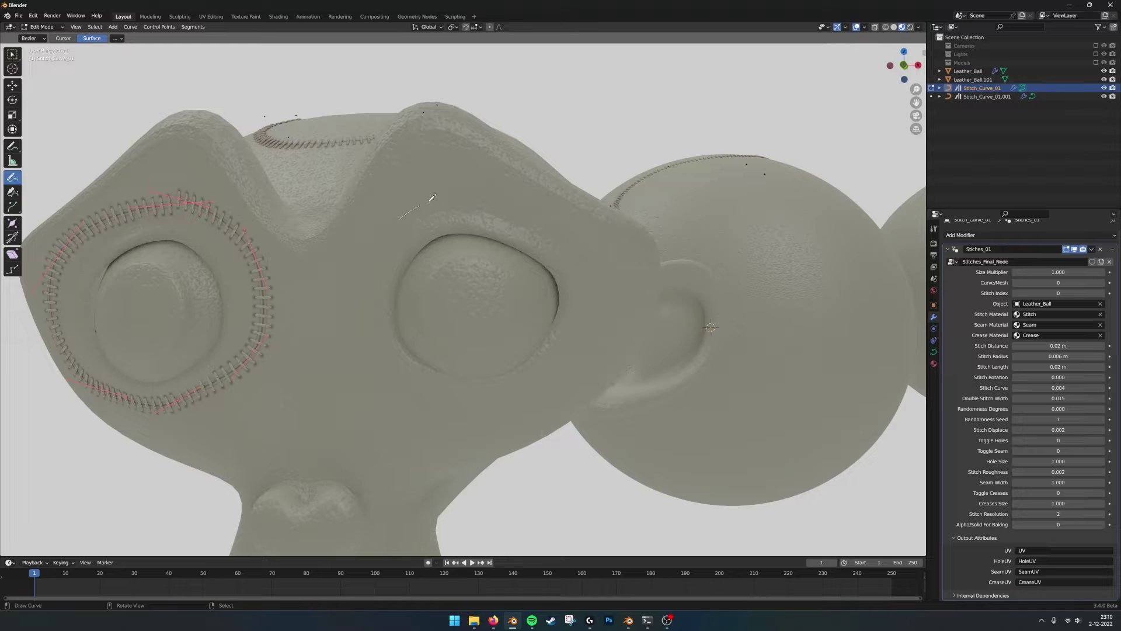
mouse_move(432, 198)
left_mouse_down()
mouse_move(483, 192)
mouse_move(521, 208)
left_mouse_up()
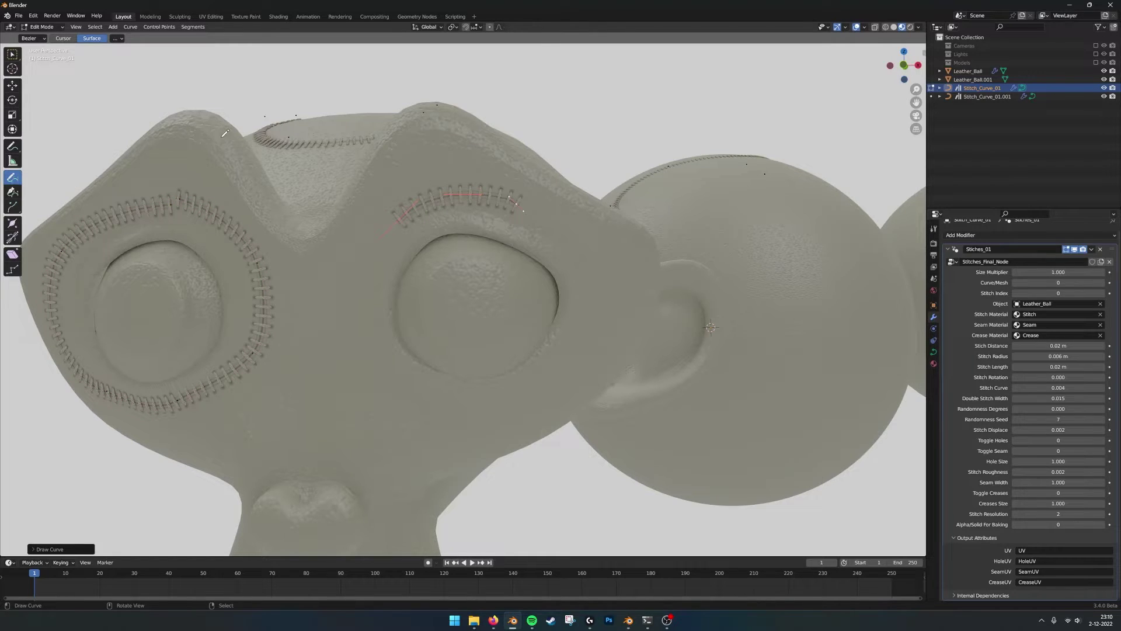
left_click(11, 55)
Enable snapping to Face Project and move both end points of the new curve outward and down along the surface around the eye.
left_click(519, 207)
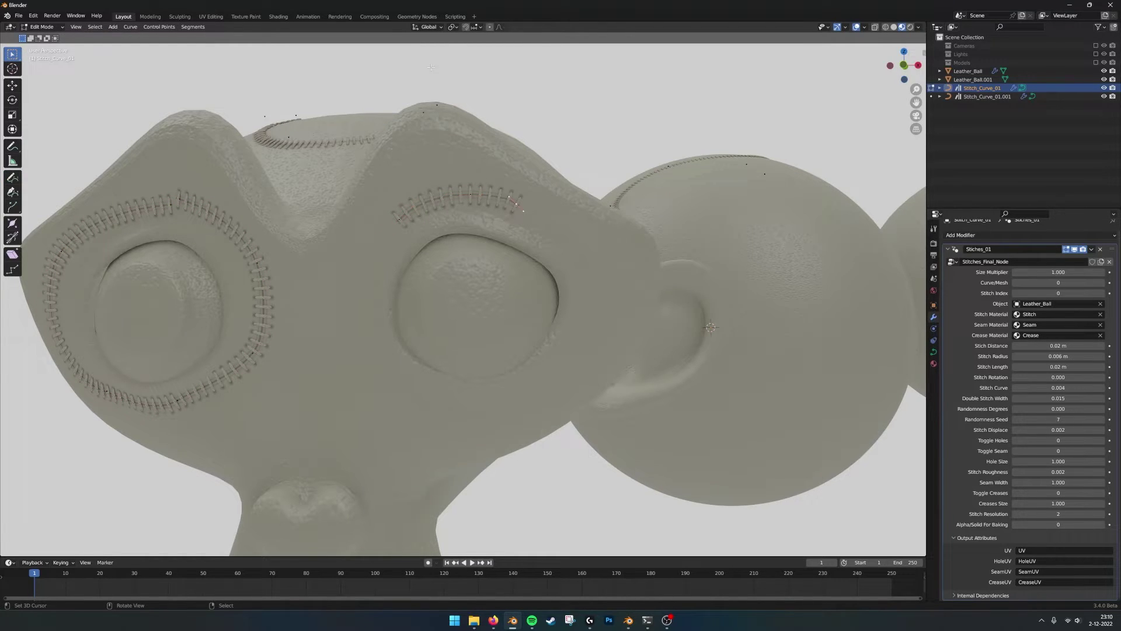
left_click(479, 27)
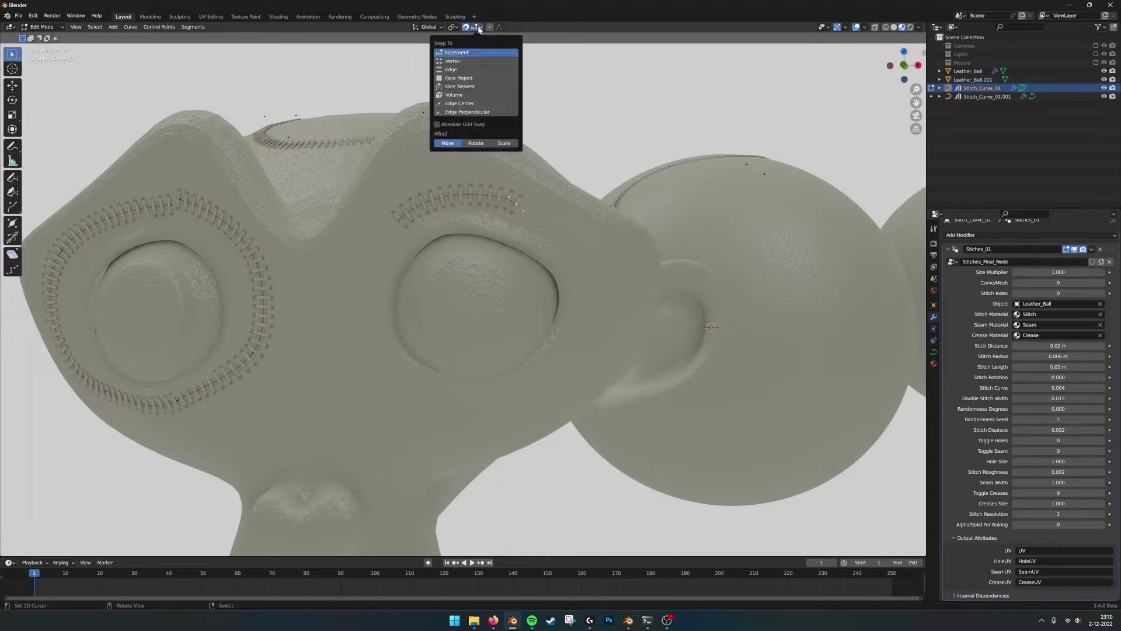
left_click(466, 79)
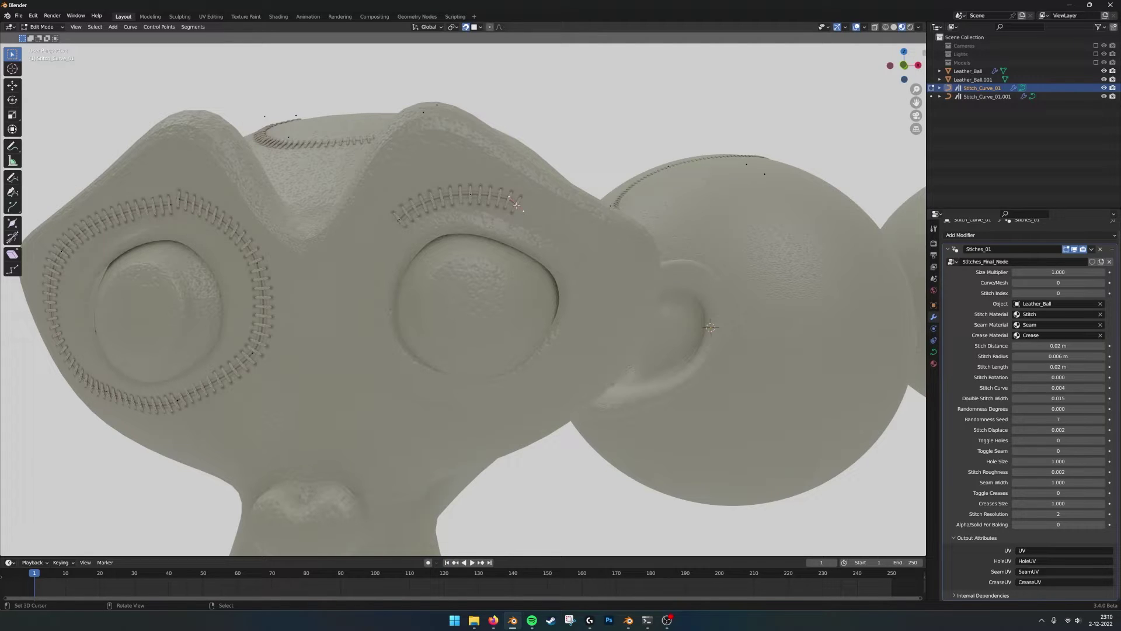
key("g")
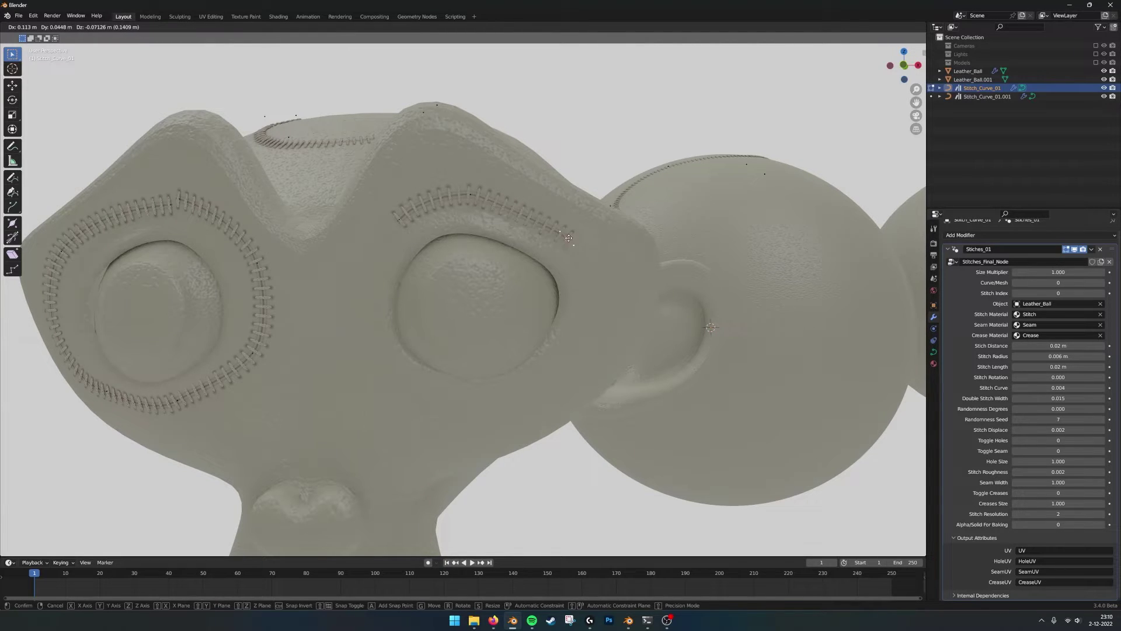
left_click(569, 237)
right_click(401, 218)
key("g")
left_click(369, 245)
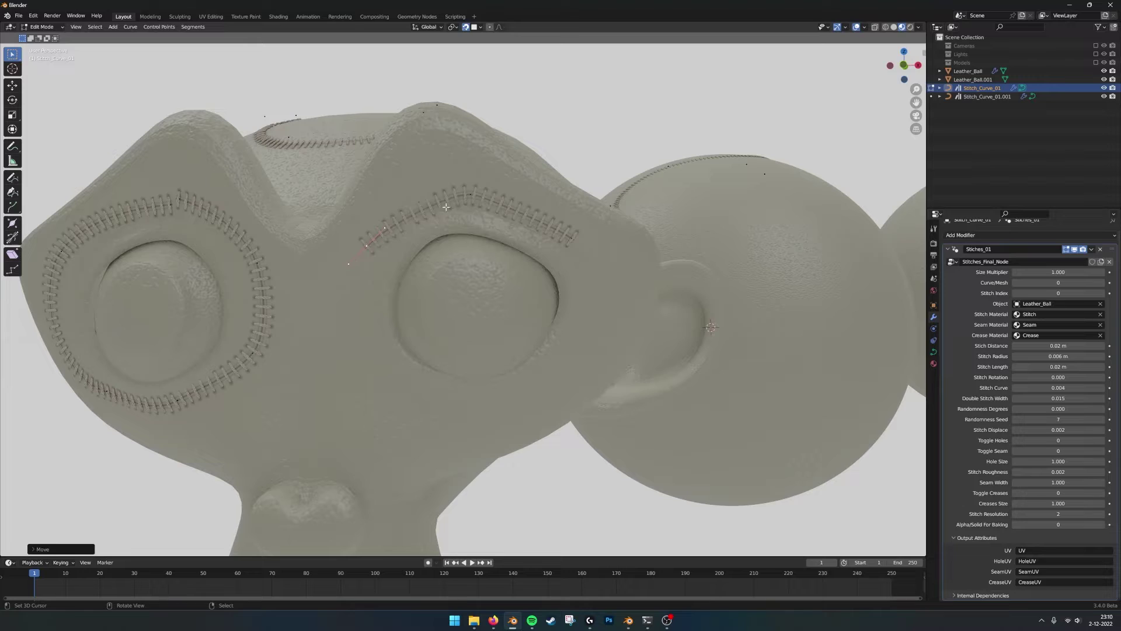
Reposition the middle point of the curve above the eye and scale up its handles to smooth the arch.
key("g")
left_click(473, 192)
key("s")
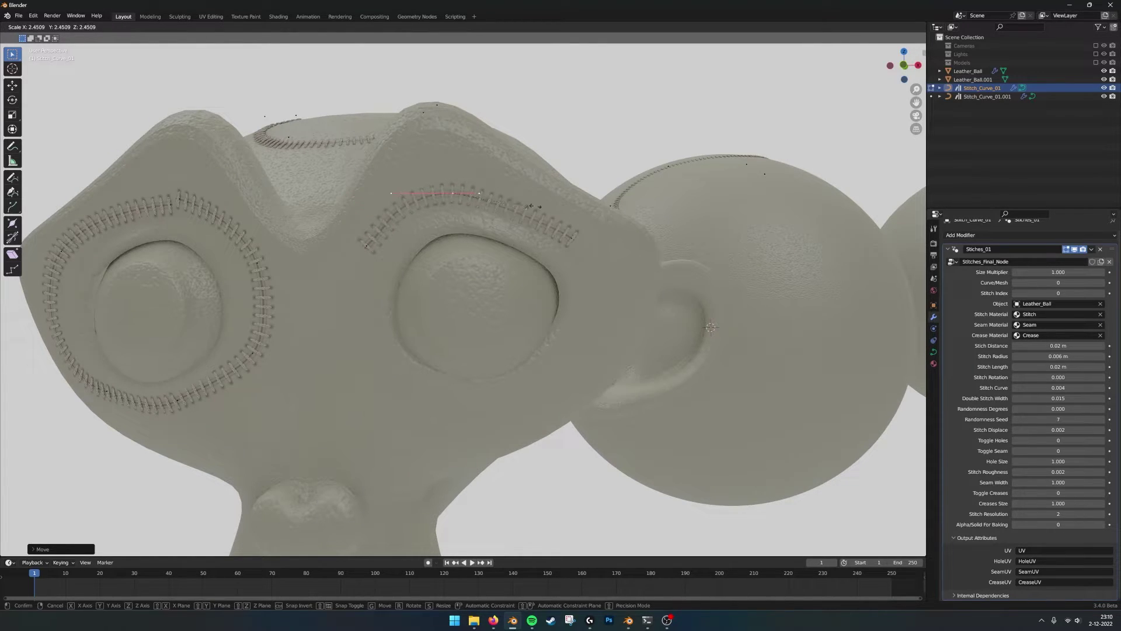
left_click(519, 204)
right_click(477, 192)
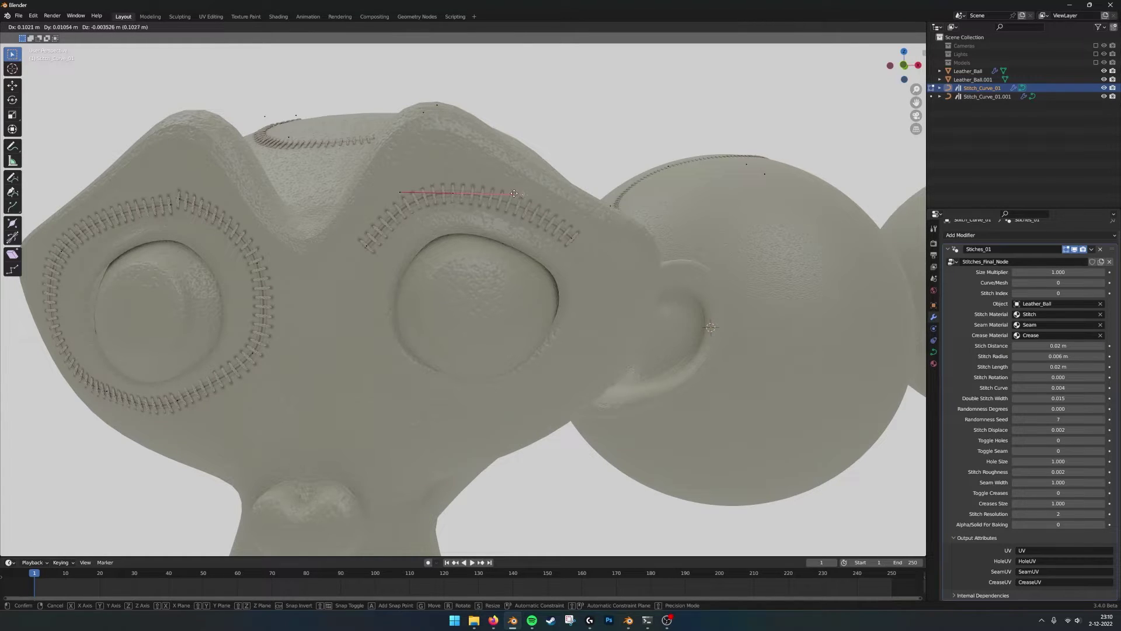
Extrude the outer end point of the eye curve down along the surface beside the eye and rotate it to follow the contour.
left_click(571, 237)
middle_click_drag(613, 258, 578, 220)
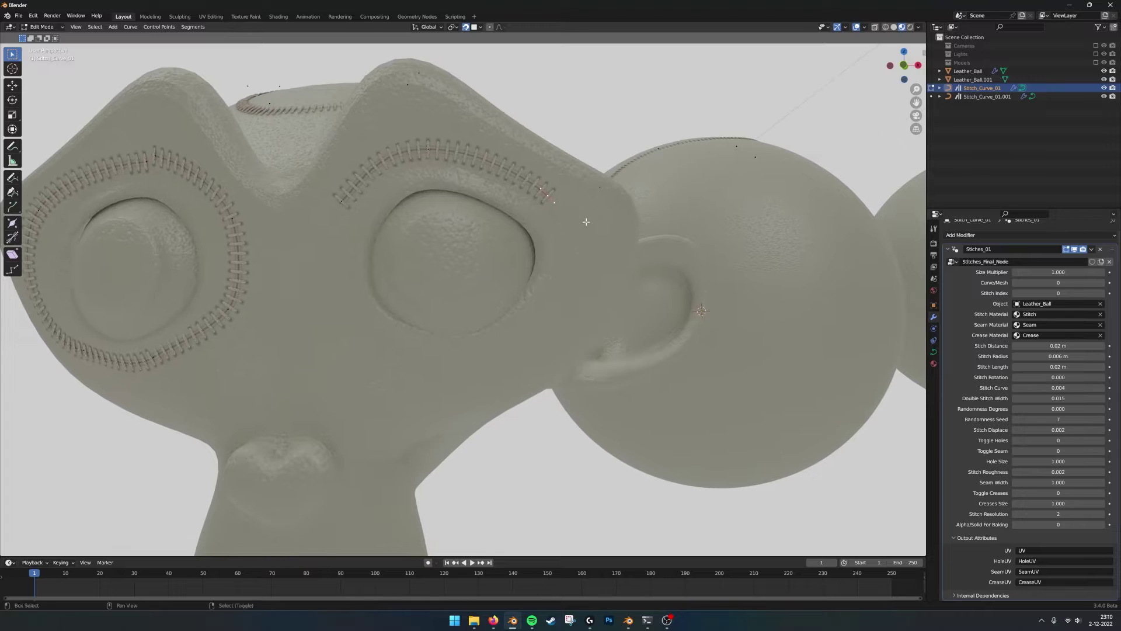
key("e")
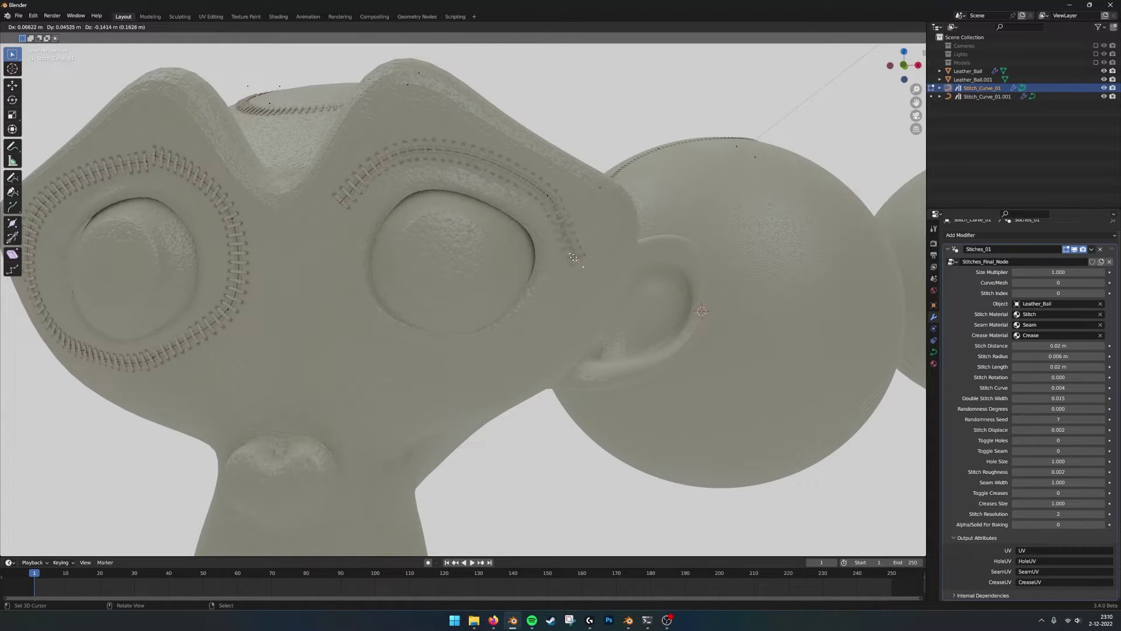
left_click(623, 213)
key("r")
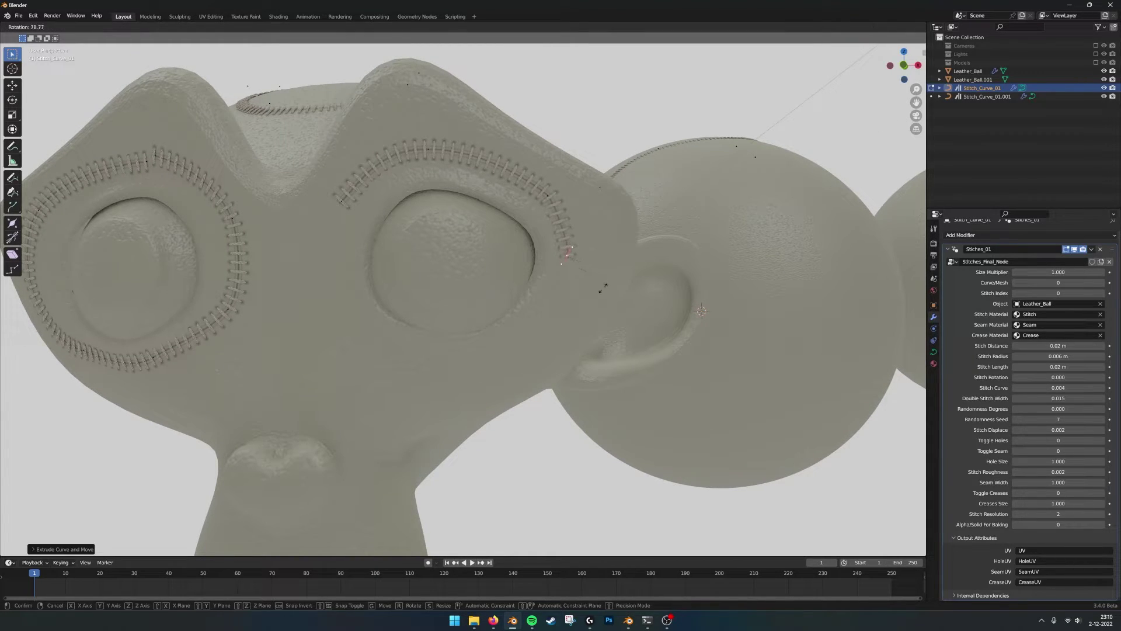
left_click(605, 287)
Move the extruded curve point farther down beside the eye and scale up its handles to smooth the bend.
key("g")
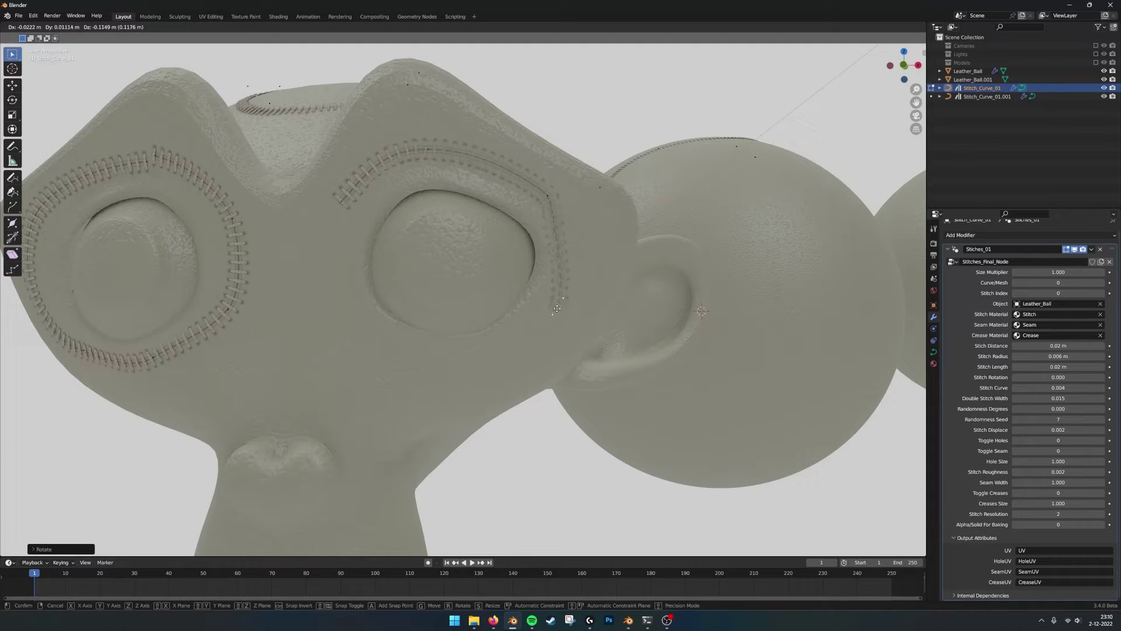
left_click(562, 271)
key("s")
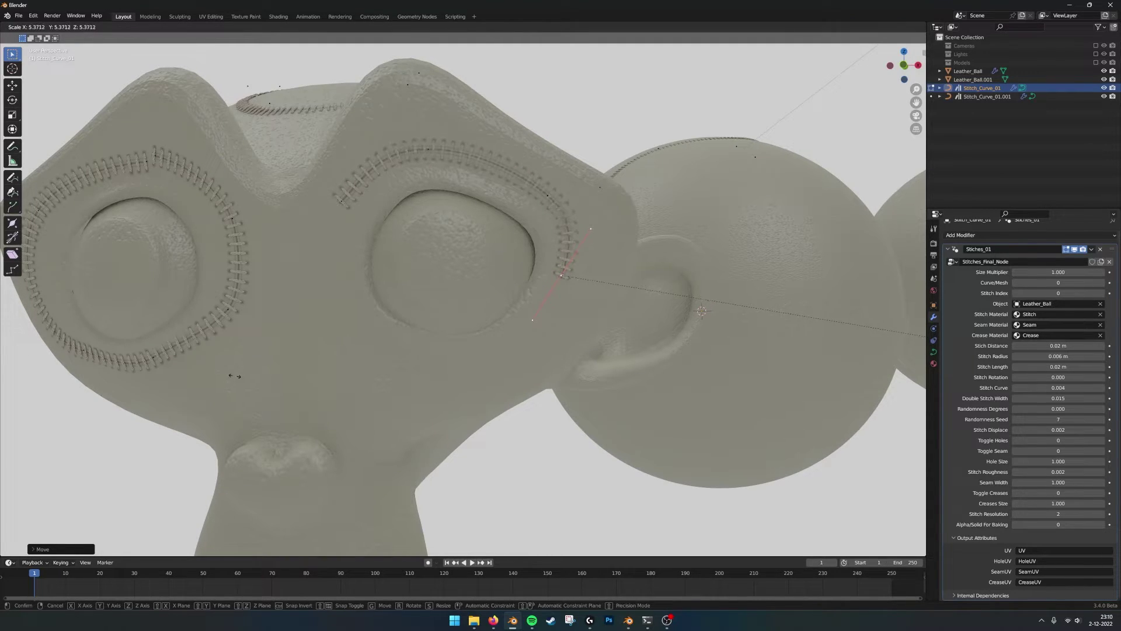
left_click(368, 378)
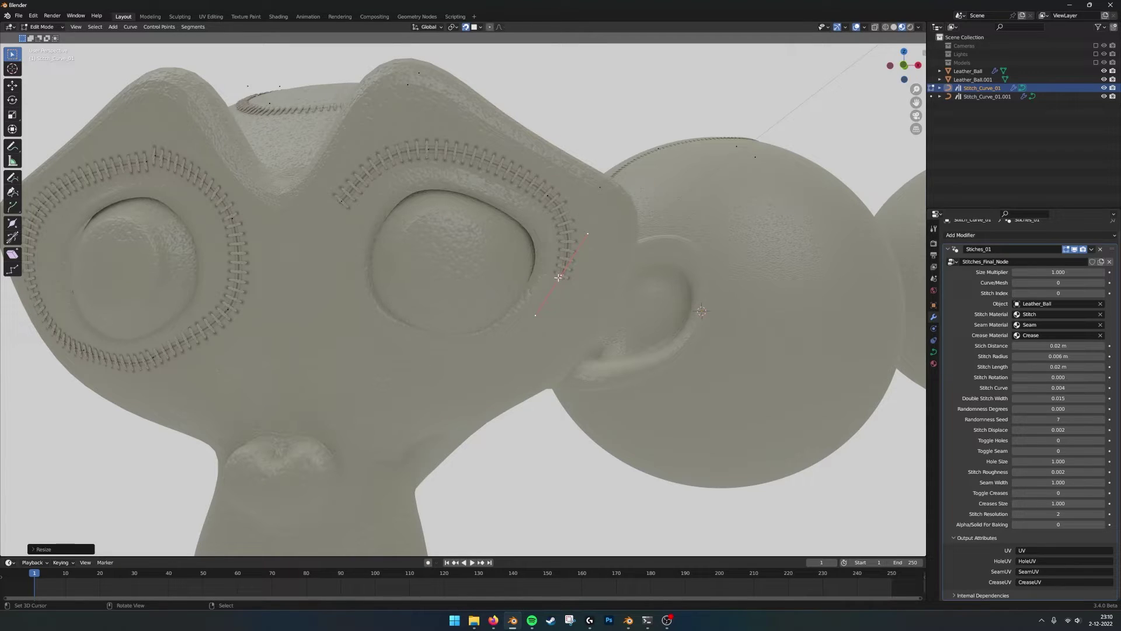
Extend the curve with another point below the eye and rotate its handles to follow the eye's lower contour.
left_click(523, 323)
key("g")
left_click(487, 354)
key("r")
left_click(610, 337)
Set the Stitches_01 modifier's Size Multiplier to 0.5 and its Stitch Distance to 0.01 m.
left_click(1058, 272)
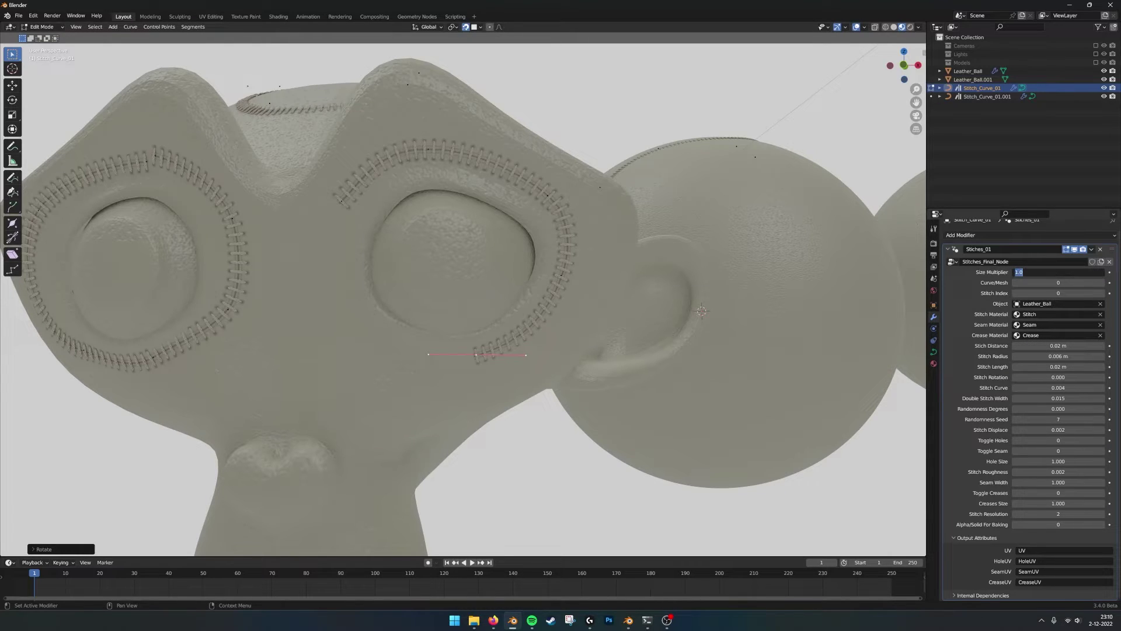
type("0.5")
key("Return")
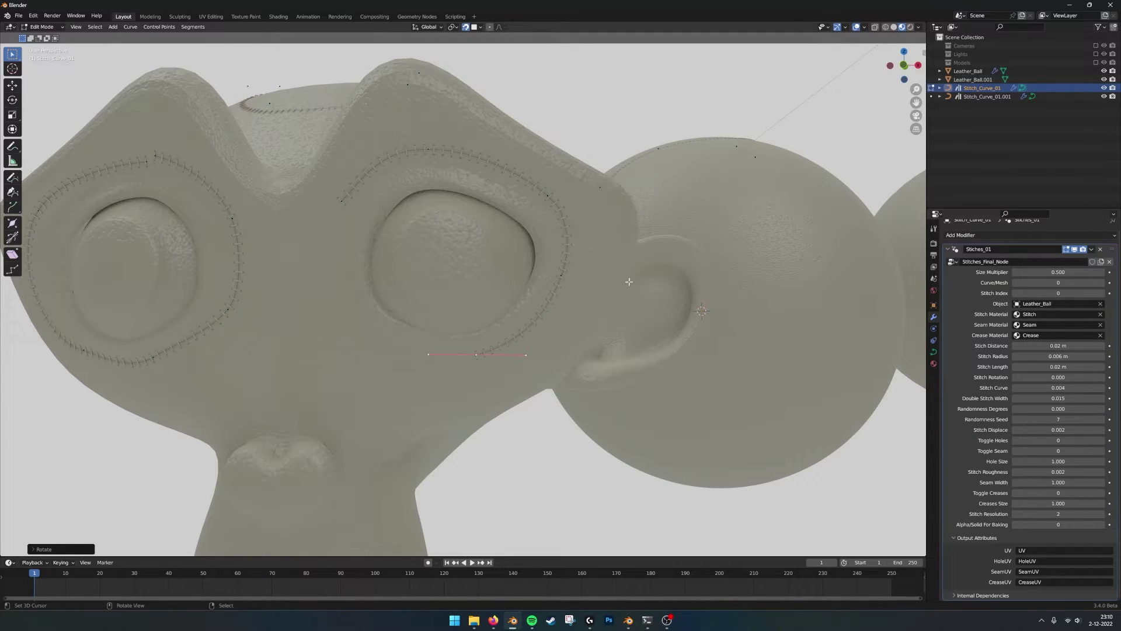
middle_click_drag(630, 282, 633, 294)
left_click(1058, 346)
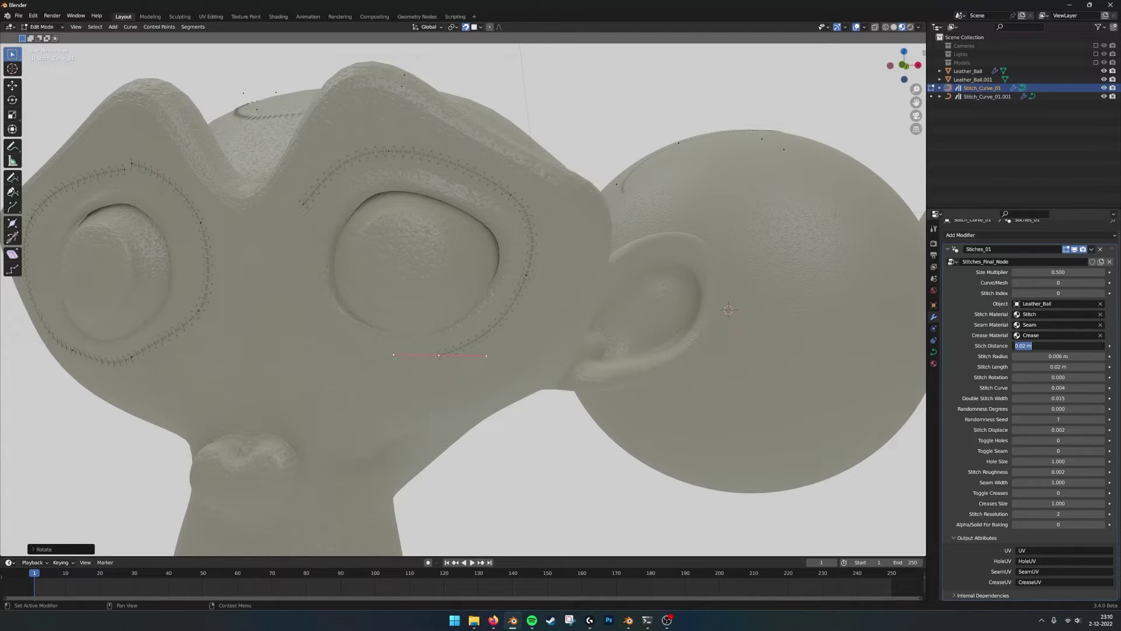
left_click(1027, 346)
key("Return")
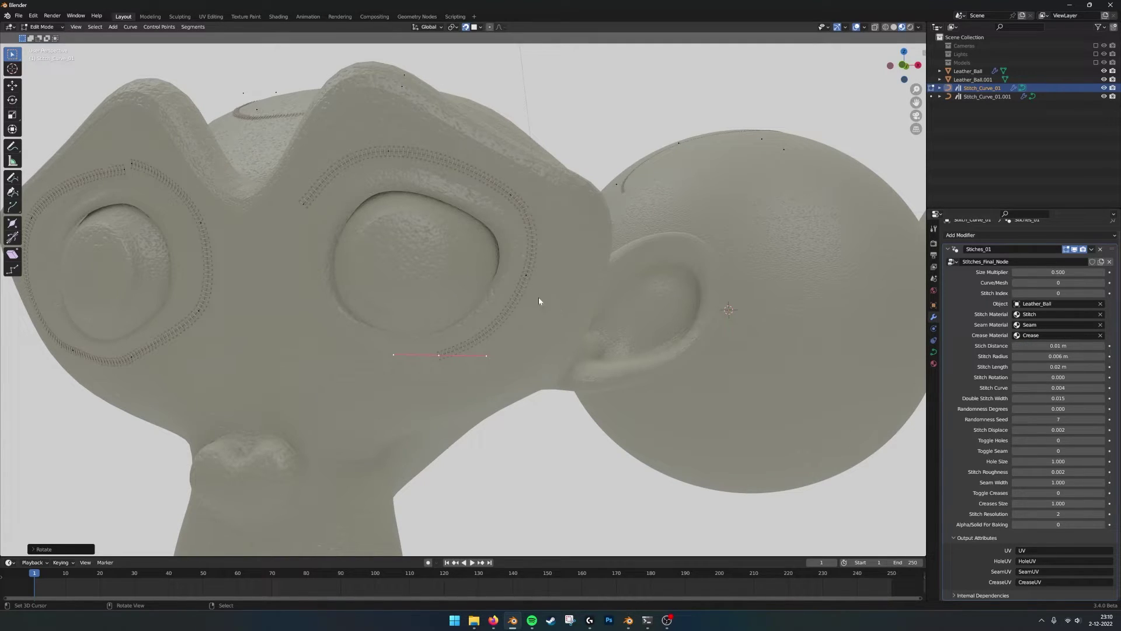
Return to Object Mode, deselect everything and examine the finer stitches around Suzanne's eyes and head.
key("Tab")
scroll(458, 233, "down", 1)
key("alt+a")
middle_click_drag(534, 216, 545, 254)
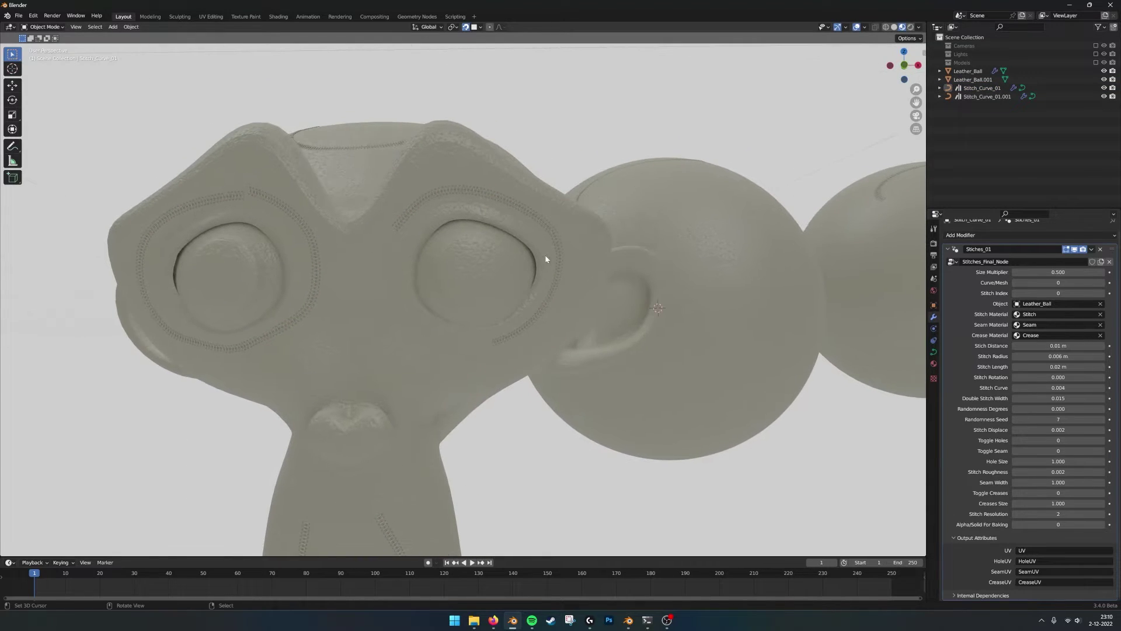
scroll(410, 245, "down", 3)
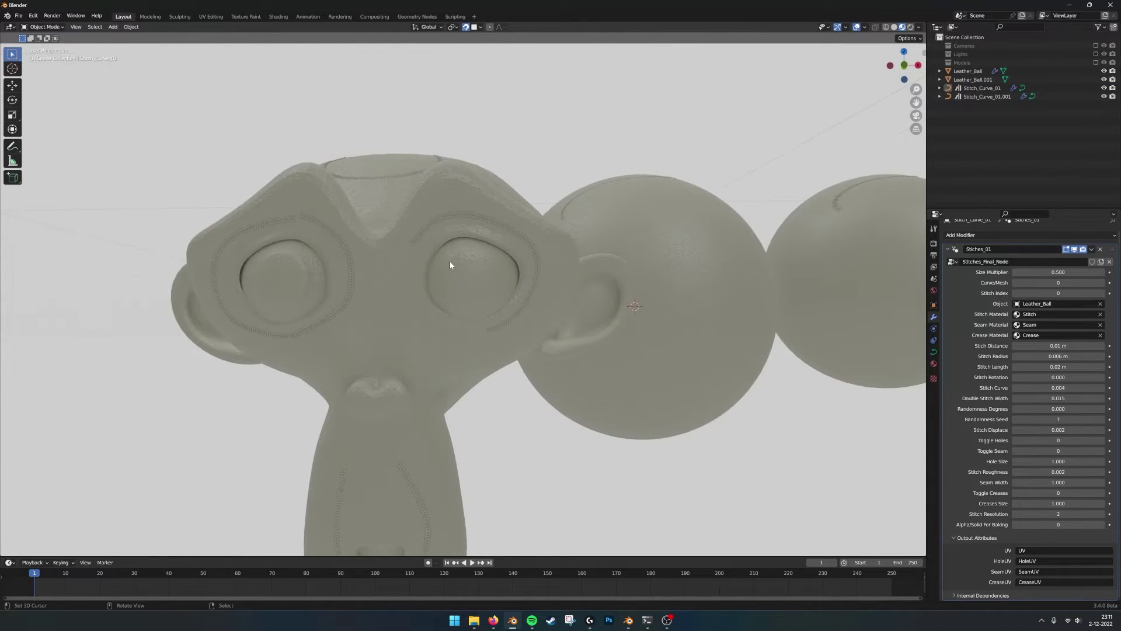
middle_click_drag(450, 263, 536, 246)
scroll(531, 250, "down", 2)
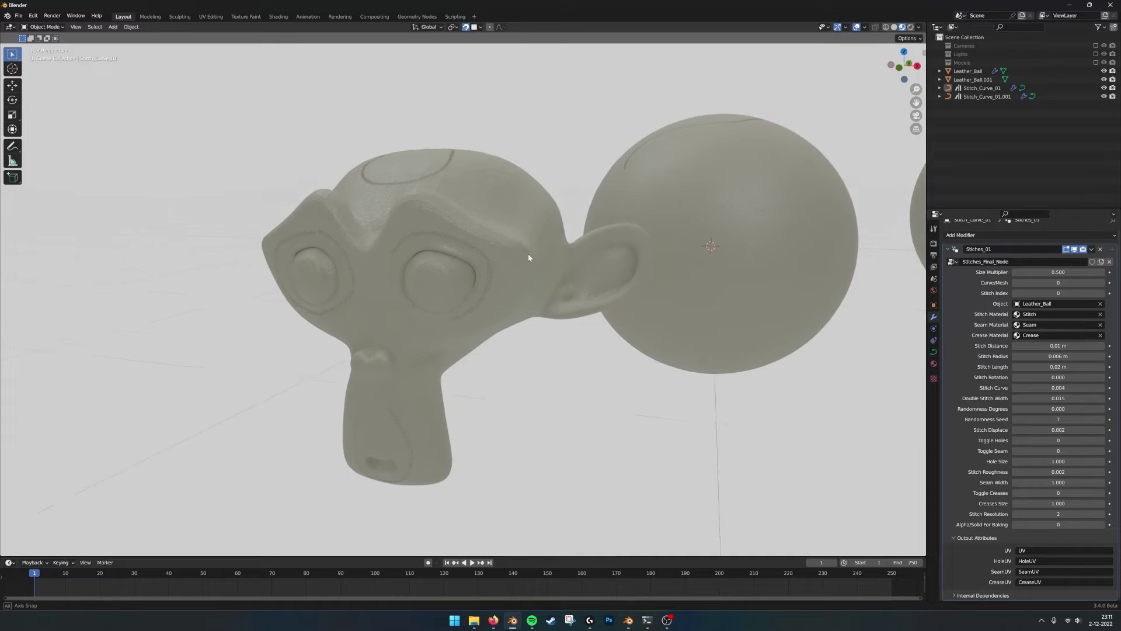
key("Tab")
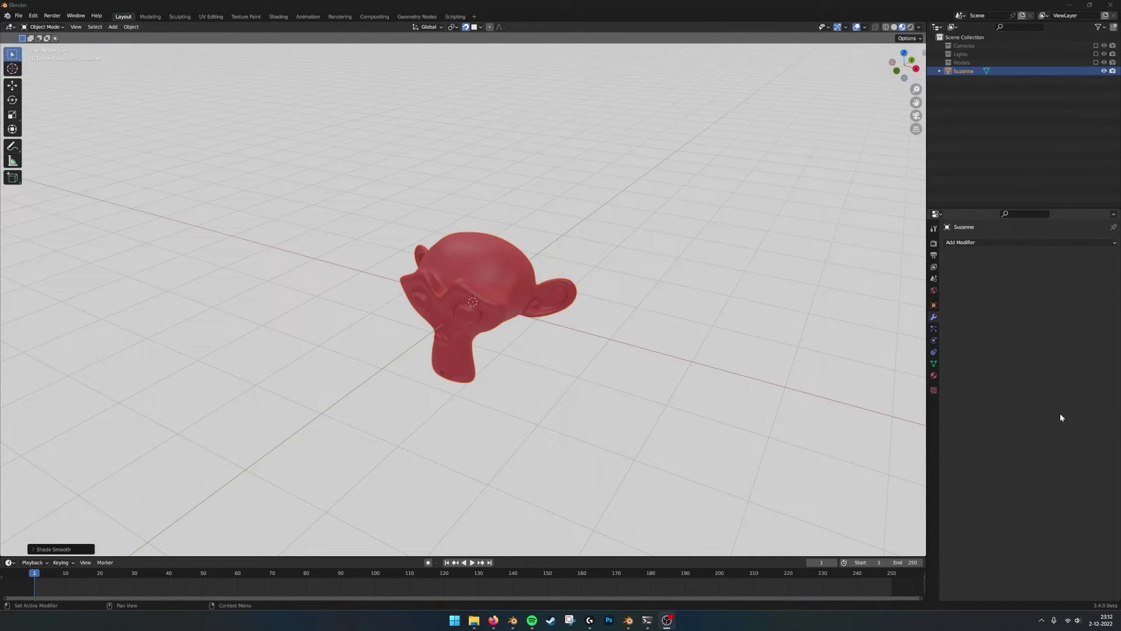
Switch to the Geometry_Nodes_Stiches.blend window in Blender and copy the Leather_Ball_Vertex_Group object.
scroll(658, 332, "up", 3)
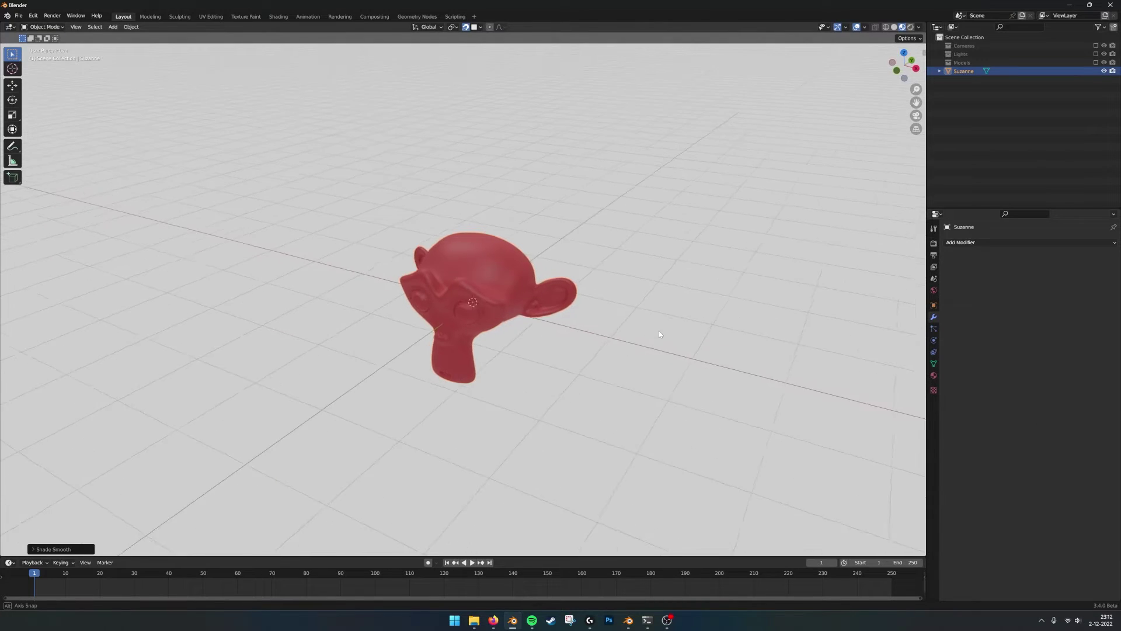
middle_click_drag(658, 333, 612, 484)
left_click(628, 620)
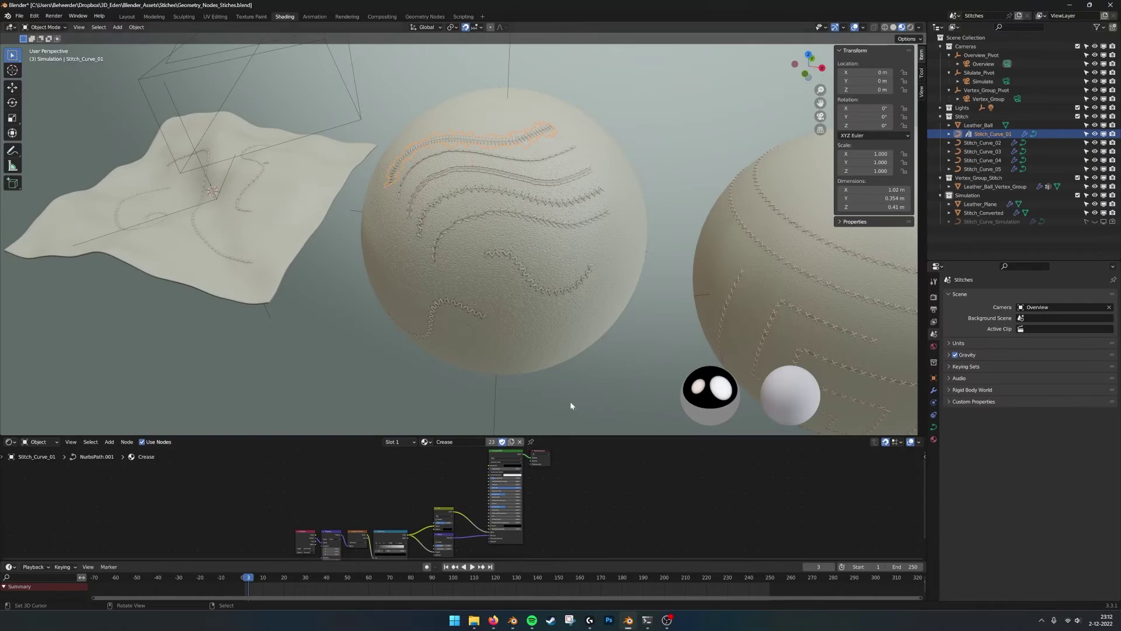
scroll(733, 261, "down", 2)
left_click(822, 285)
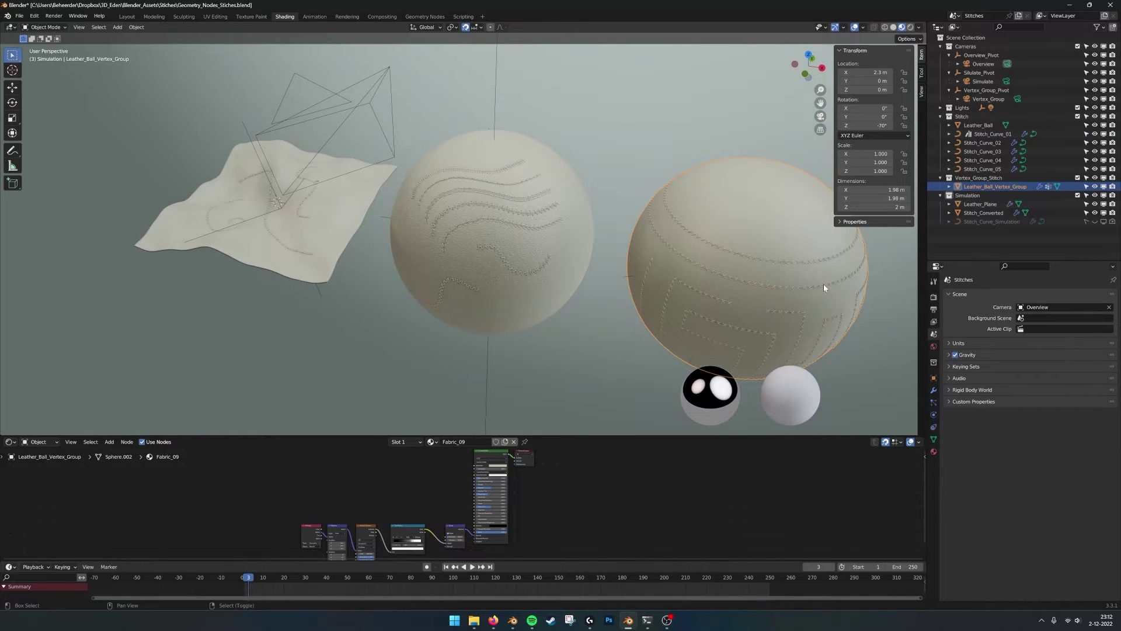
middle_click_drag(824, 284, 609, 251, "shift")
scroll(643, 278, "up", 1)
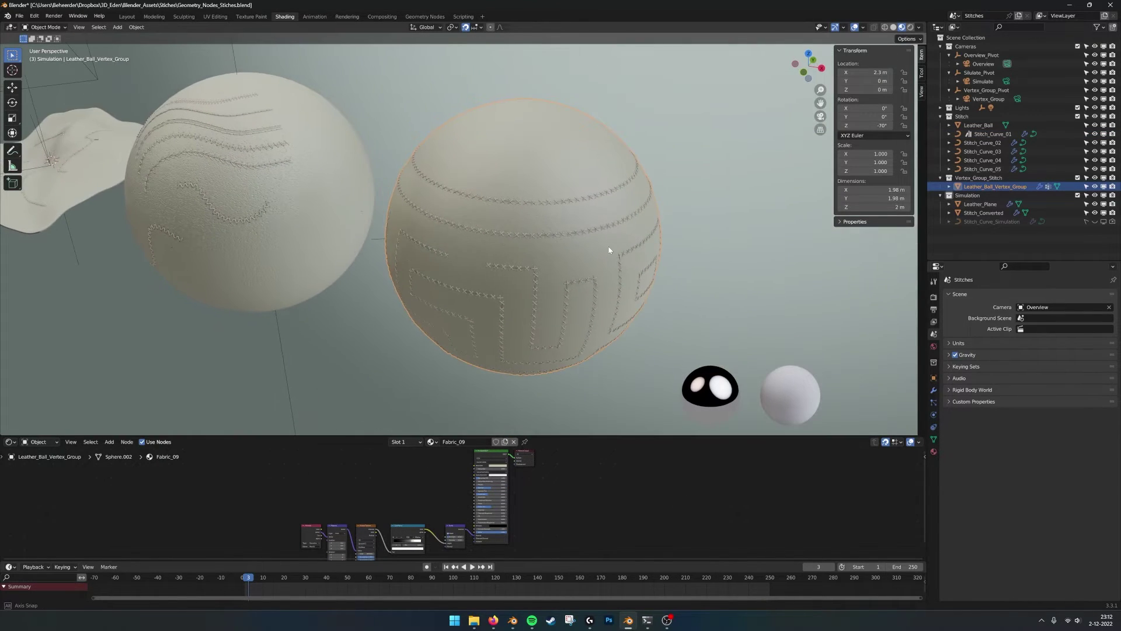
key("alt+a")
left_click(543, 164)
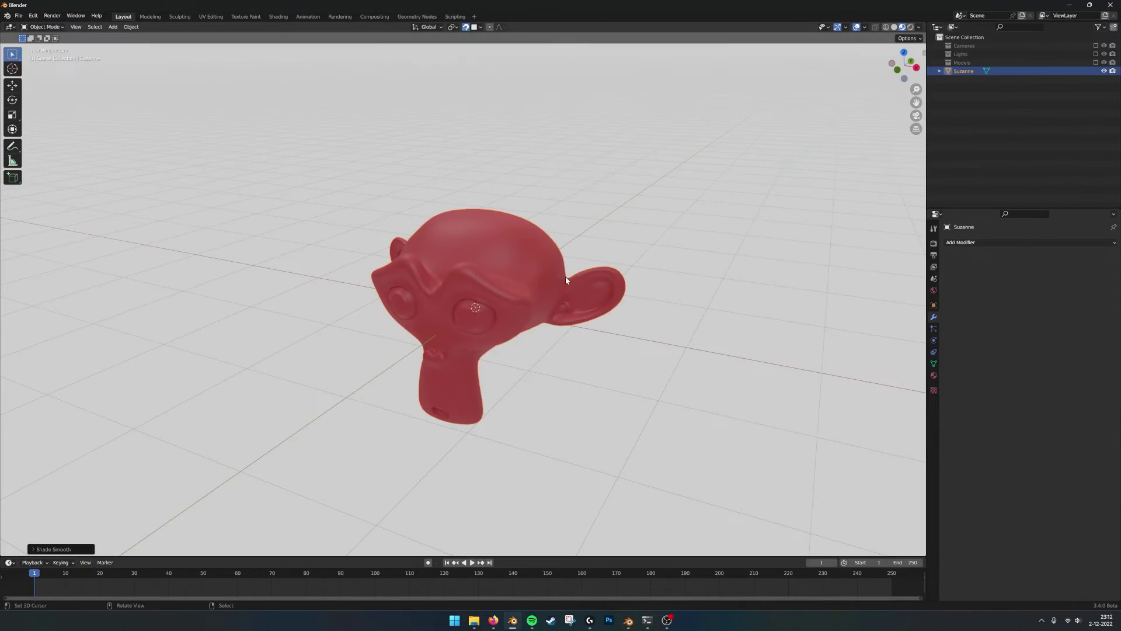
Paste Leather_Ball_Vertex_Group into the red Suzanne scene and make it active to show its geometry nodes settings.
middle_click_drag(566, 280, 545, 266)
key("ctrl+v")
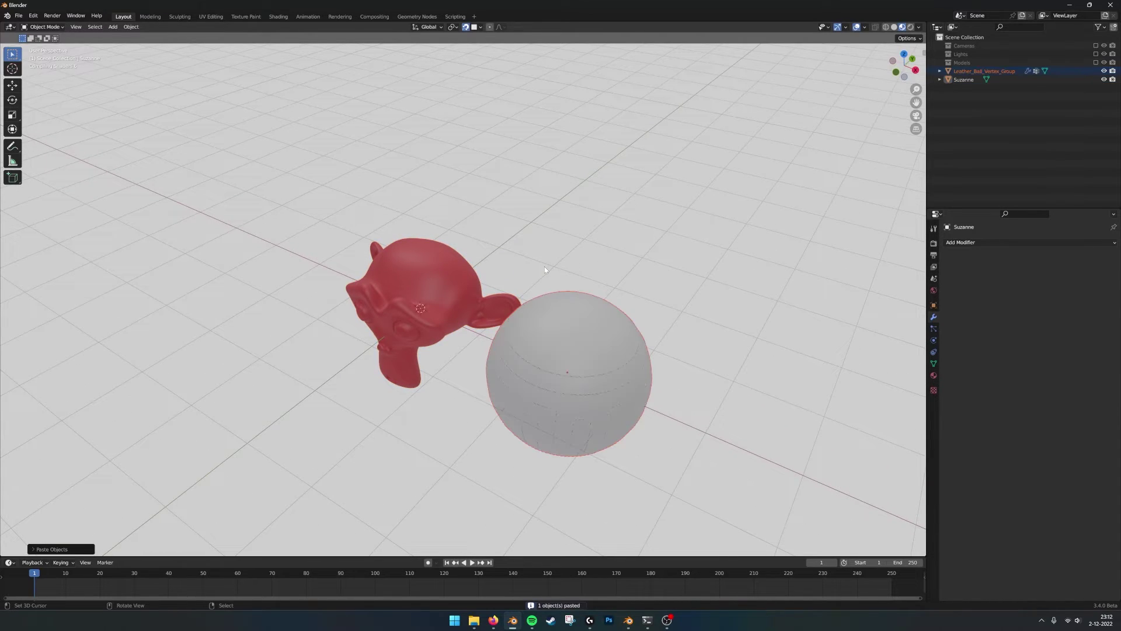
right_click(583, 346)
middle_click_drag(555, 356, 601, 327)
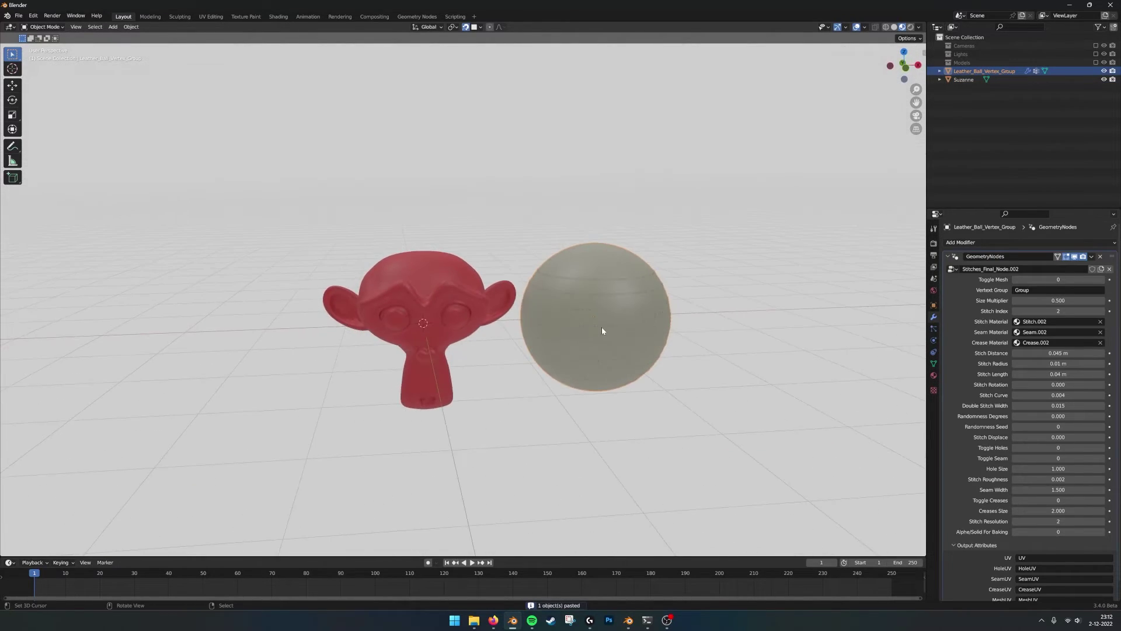
scroll(601, 327, "up", 4)
middle_click_drag(697, 313, 410, 297, "shift")
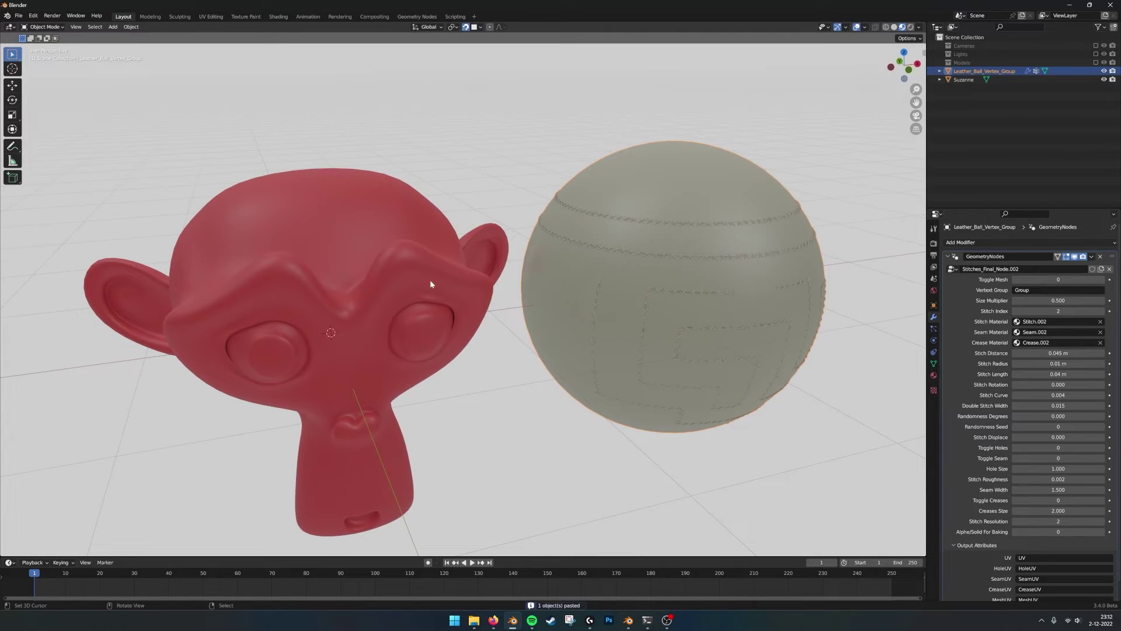
middle_click_drag(693, 219, 651, 244)
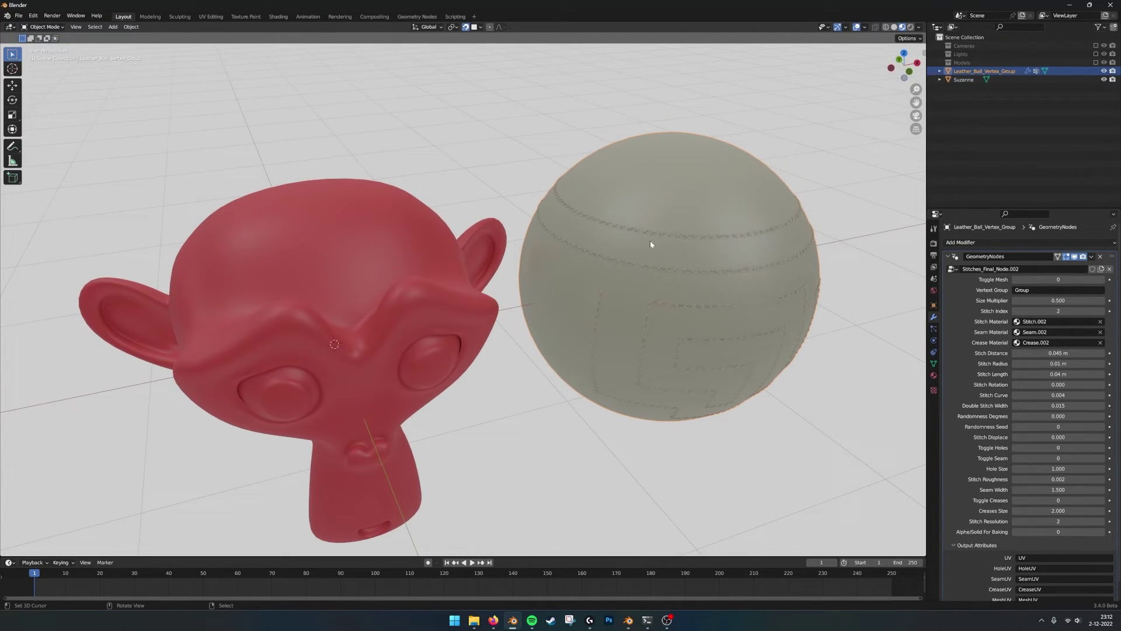
Join Suzanne into Leather_Ball_Vertex_Group, with the ball as the active object.
left_click(343, 272)
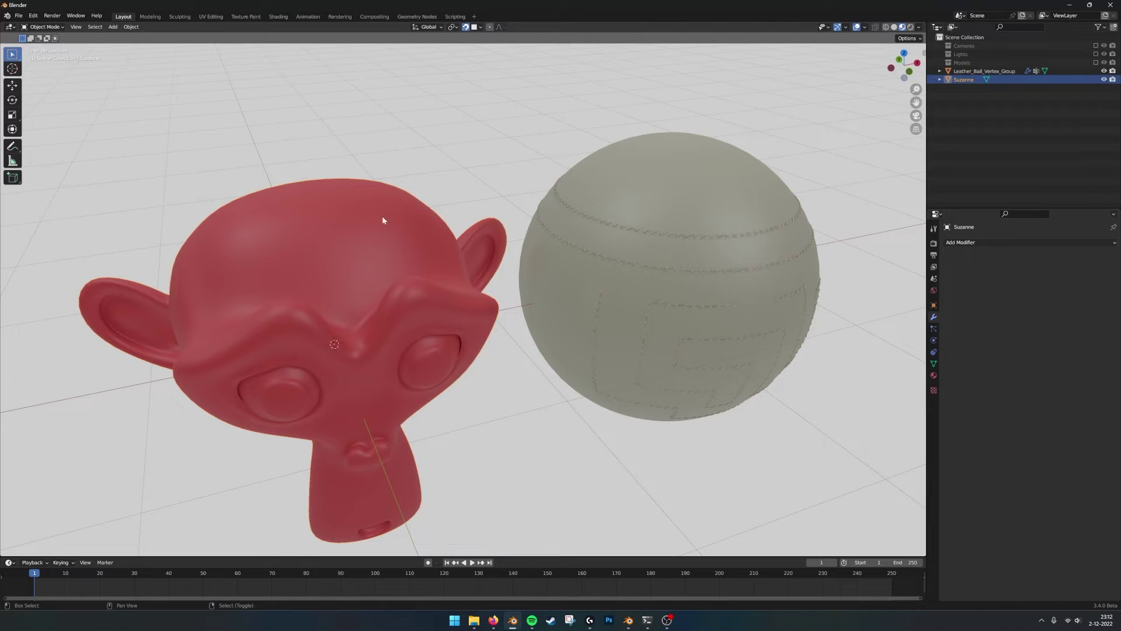
left_click(685, 179)
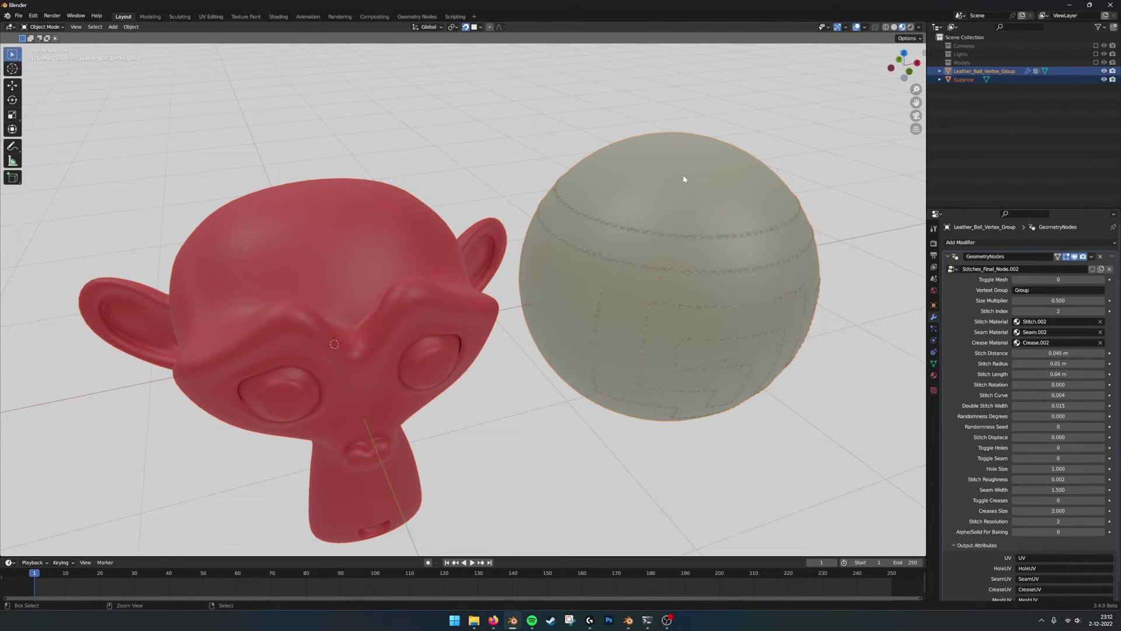
key("ctrl+j")
middle_click_drag(640, 212, 560, 237)
scroll(656, 250, "up", 3)
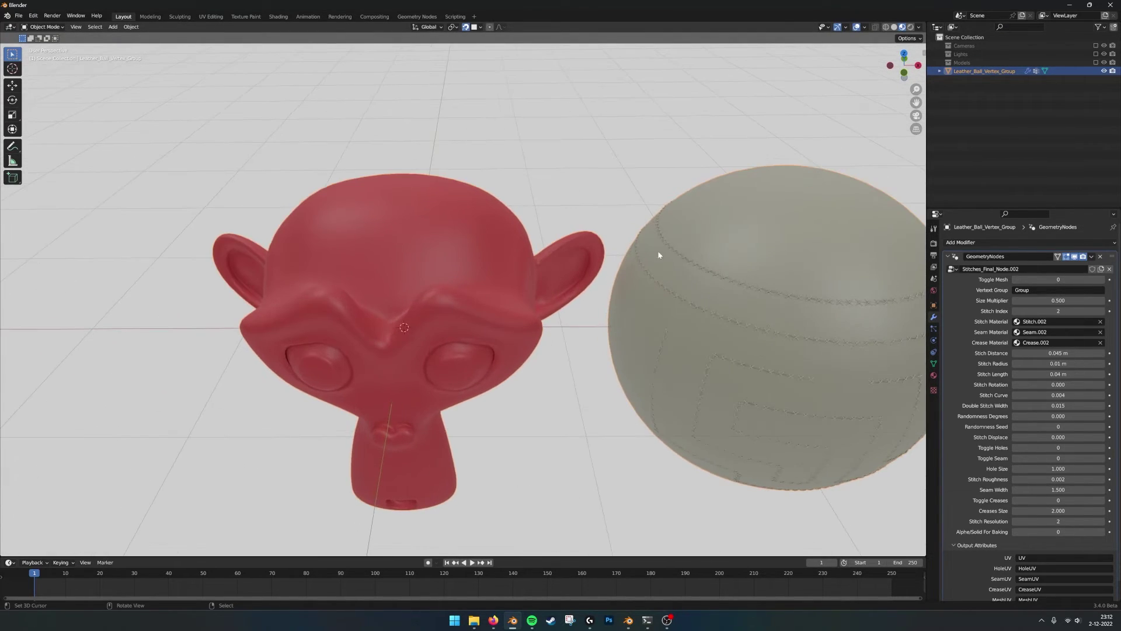
scroll(648, 253, "down", 1)
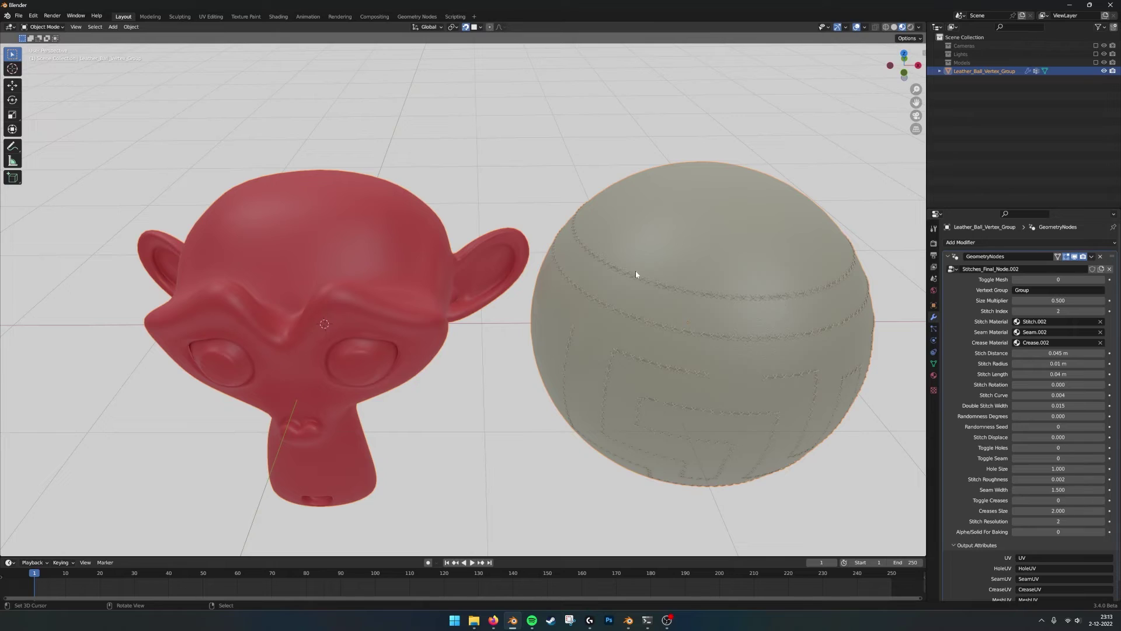
Make the vertex group named Group active on the joined mesh and enter Edit Mode.
left_click(934, 364)
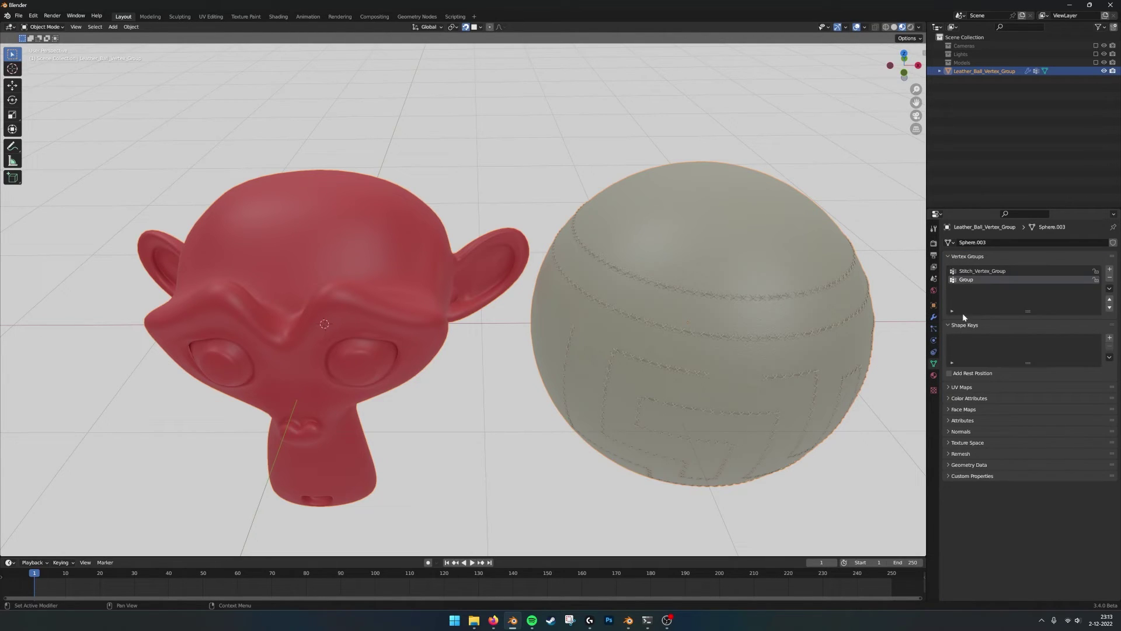
left_click(971, 272)
left_click(967, 281)
key("Tab")
key("KP_Decimal")
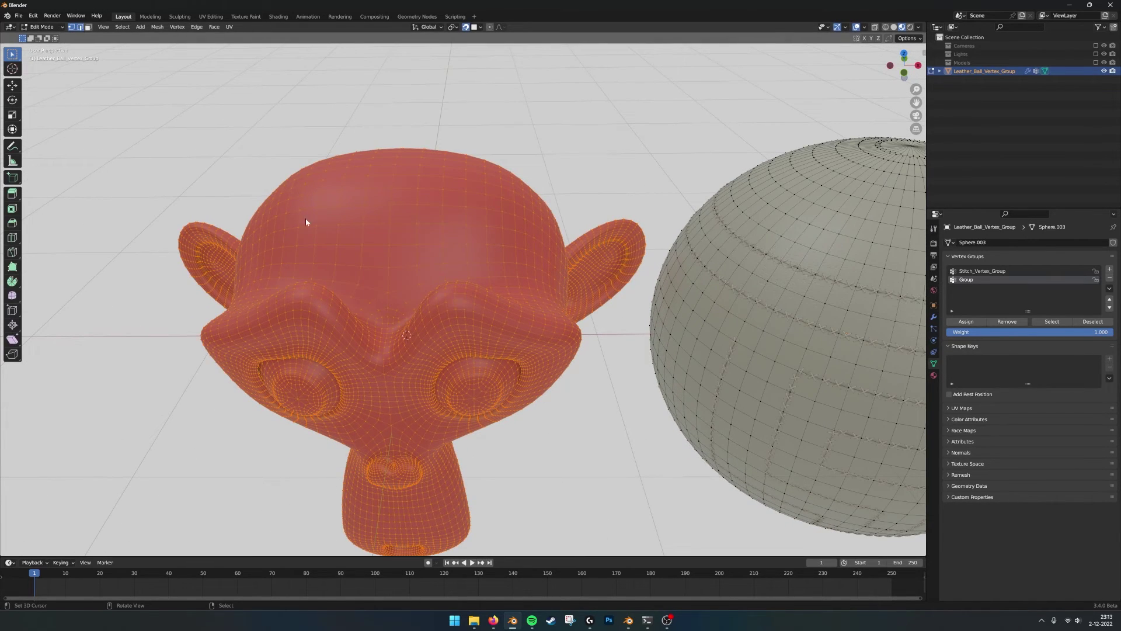
Assign the wide edge loop around Suzanne's left eye to the vertex group Group and check it in Object Mode.
middle_click_drag(306, 222, 408, 219)
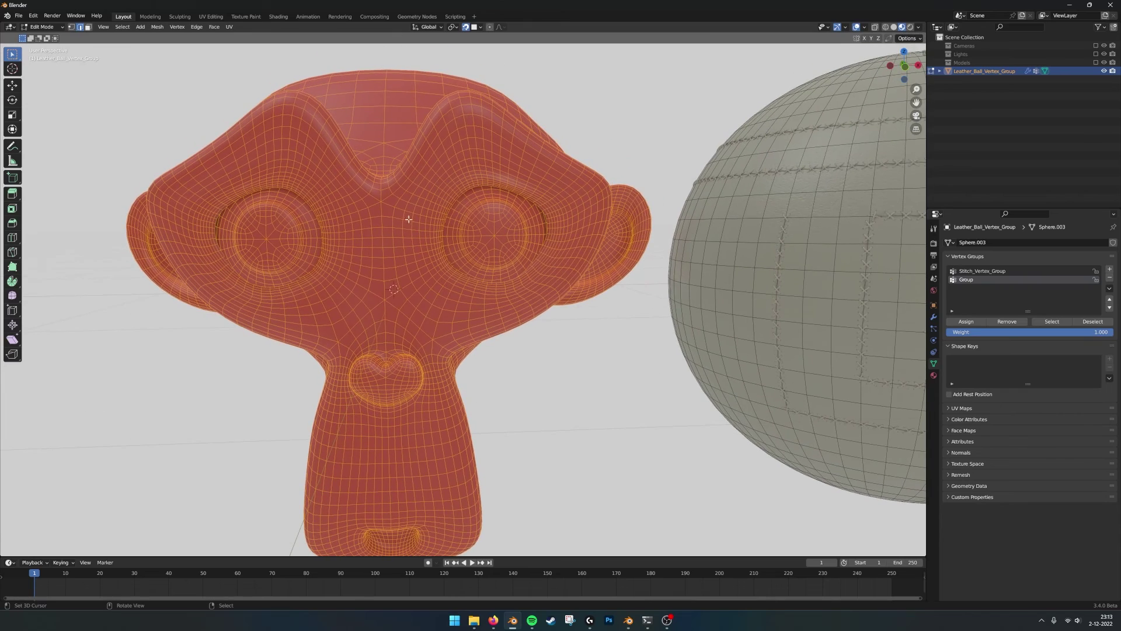
key("alt+a")
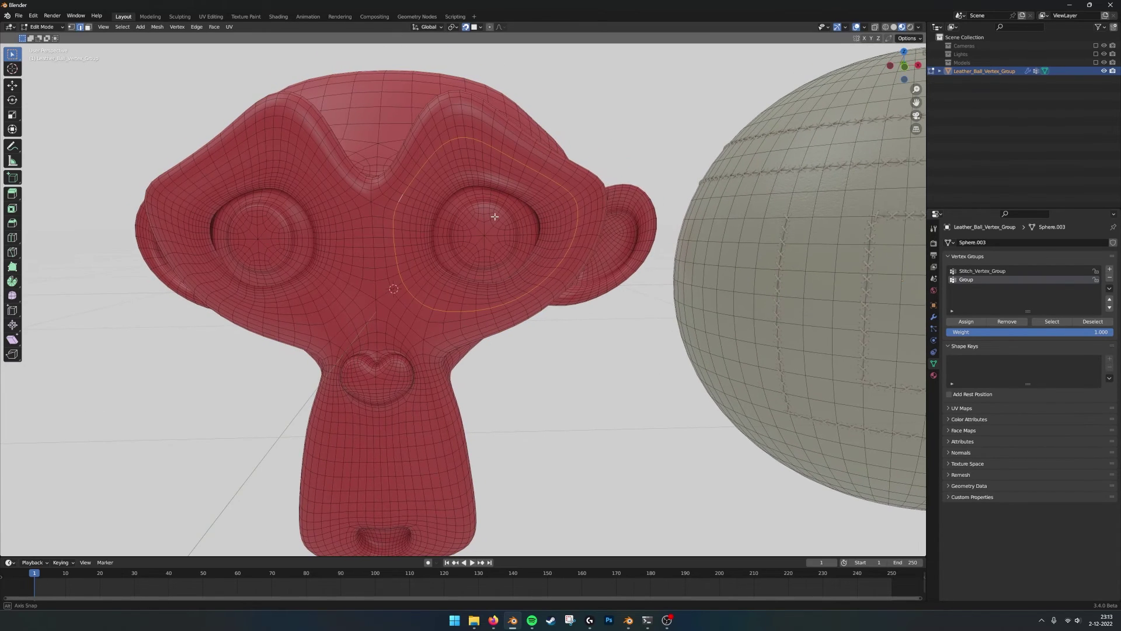
left_click(404, 196, "alt")
left_click(996, 323)
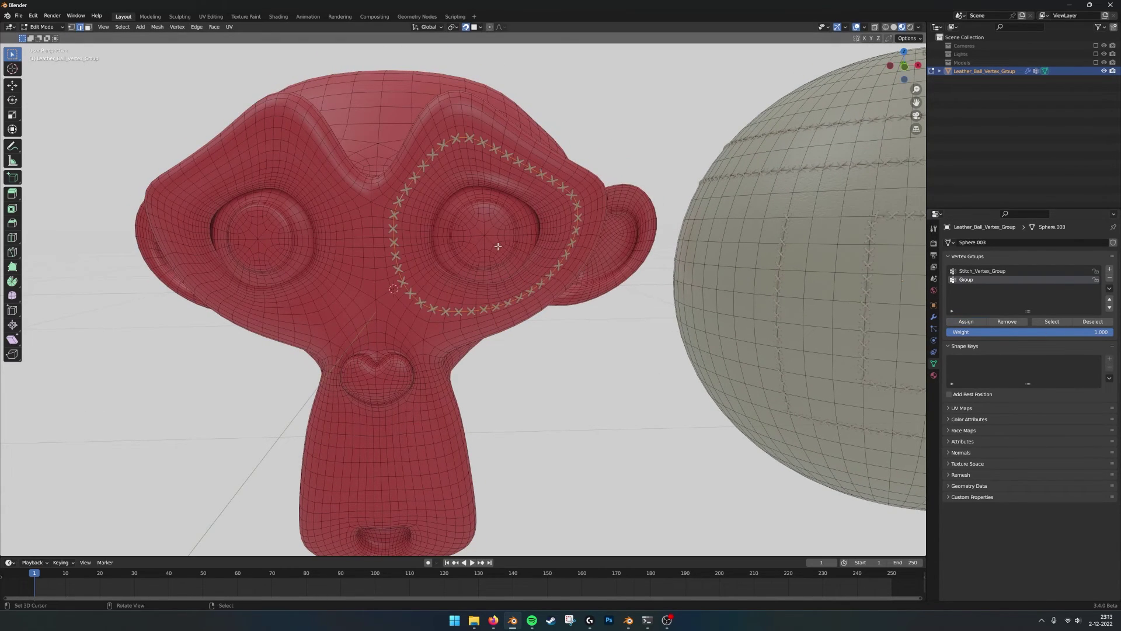
key("Tab")
scroll(527, 250, "down", 3)
mouse_move(519, 248)
middle_mouse_down()
mouse_move(498, 244)
mouse_move(518, 244)
middle_mouse_up()
Assign the edge loops around Suzanne's other eye and across her lower jaw to Group, then return to Object Mode.
key("Tab")
scroll(444, 247, "up", 2)
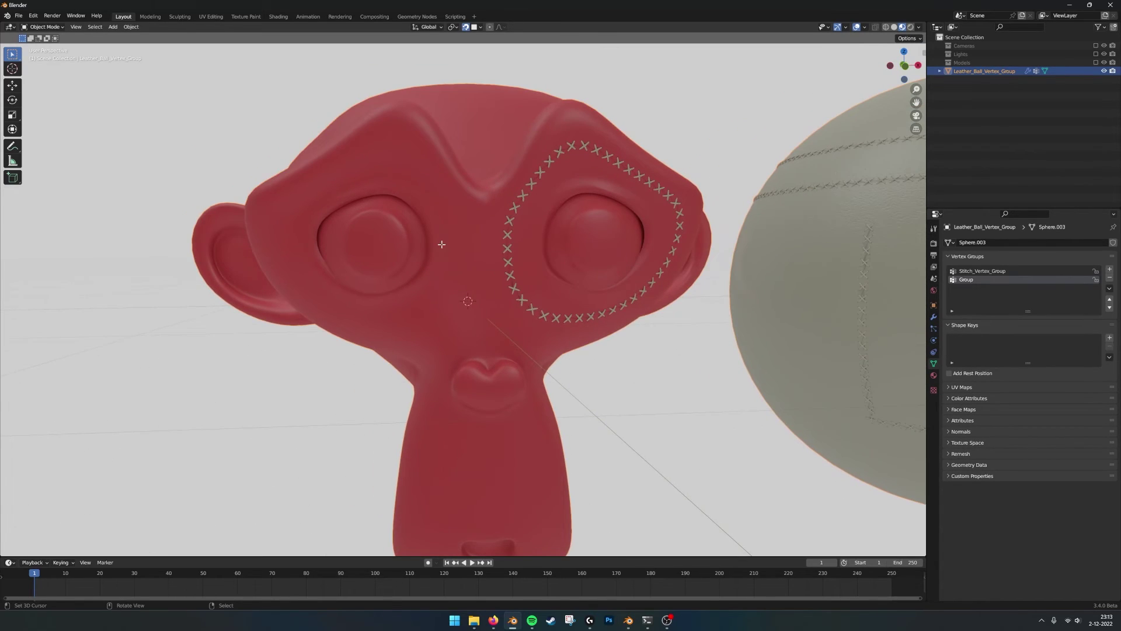
left_click(445, 236, "alt")
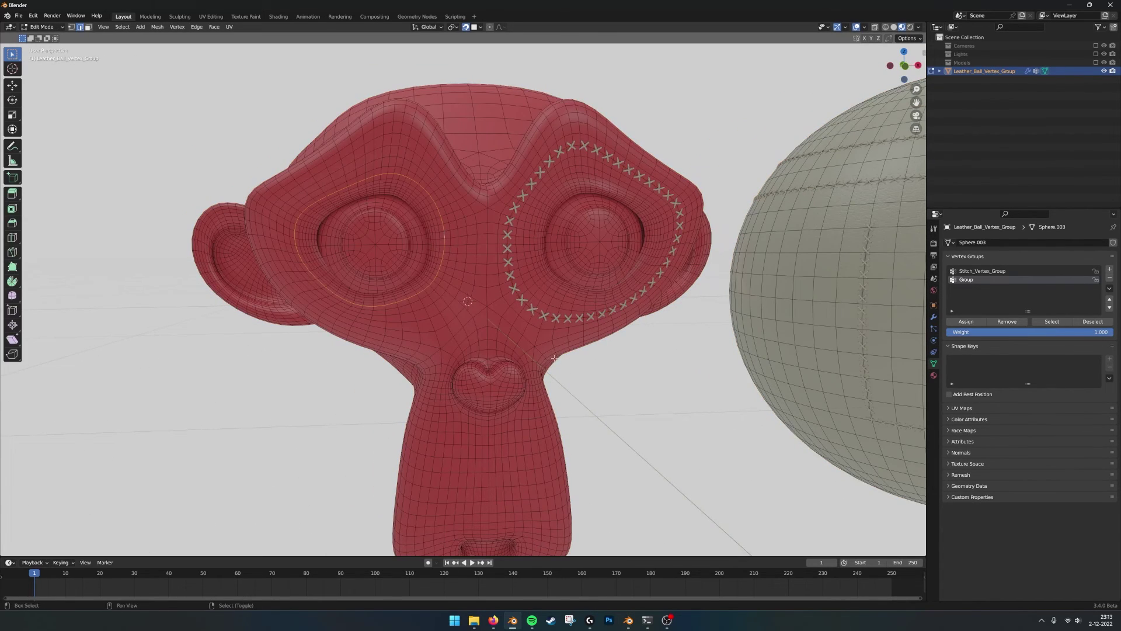
middle_click_drag(446, 236, 514, 374)
left_click(566, 375, "alt+shift")
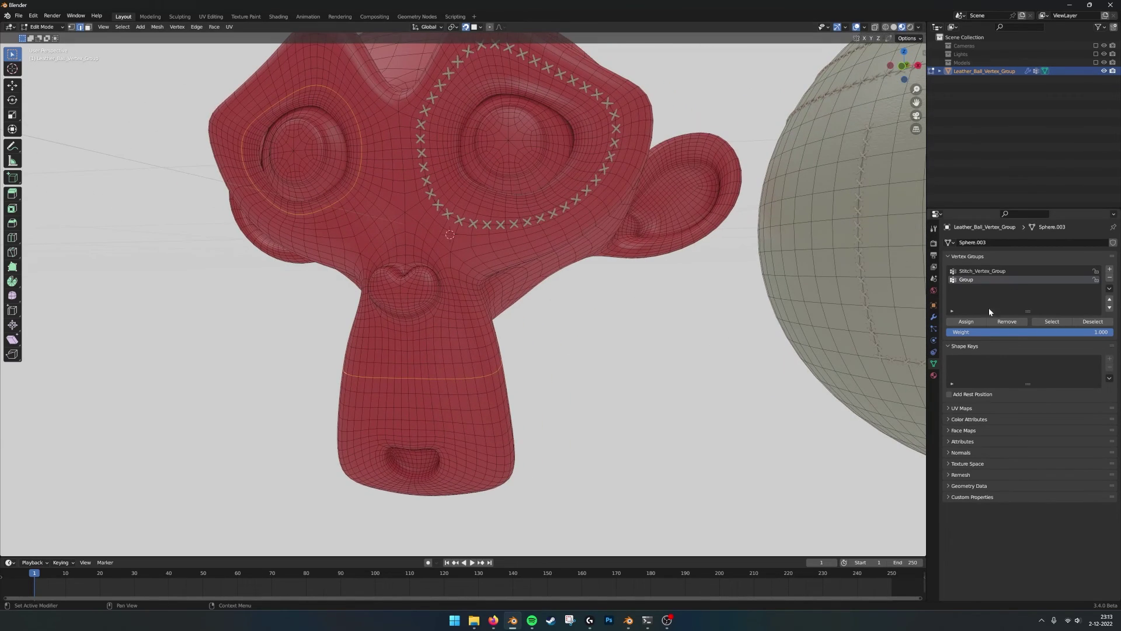
left_click(966, 322)
key("Tab")
scroll(460, 232, "down", 5)
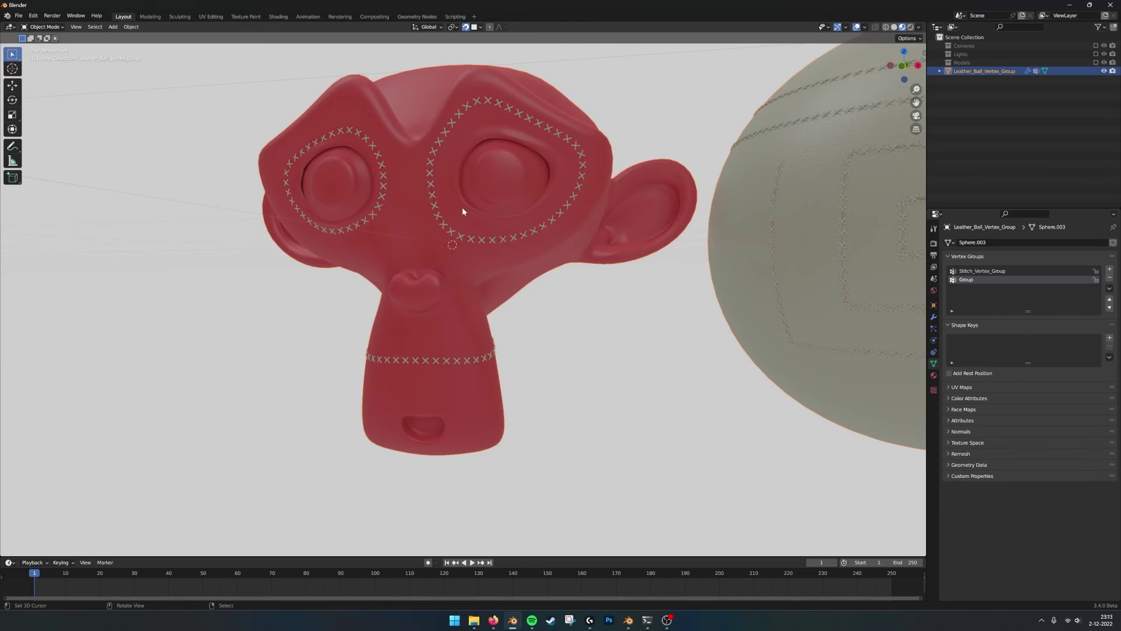
Examine the vertex group stitches around Suzanne's eyes and jaw, and on the joined ball, from several angles.
middle_click_drag(460, 240, 607, 162)
scroll(546, 243, "up", 3)
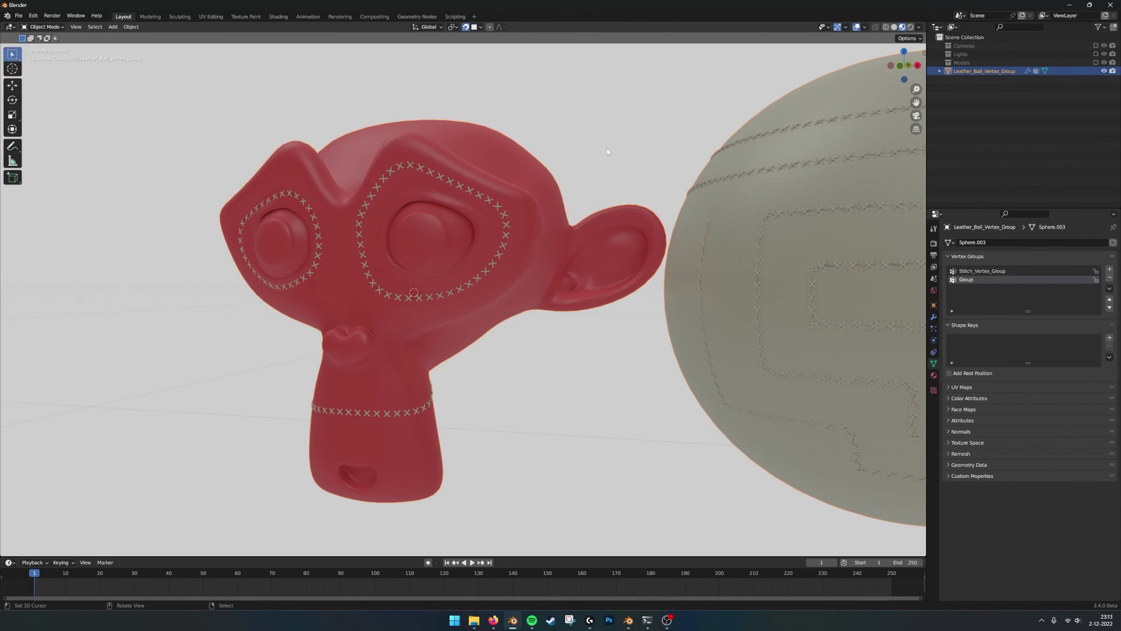
scroll(607, 149, "down", 1)
middle_click_drag(535, 255, 537, 282)
scroll(530, 270, "down", 2)
middle_click_drag(537, 282, 595, 286)
scroll(594, 285, "up", 2)
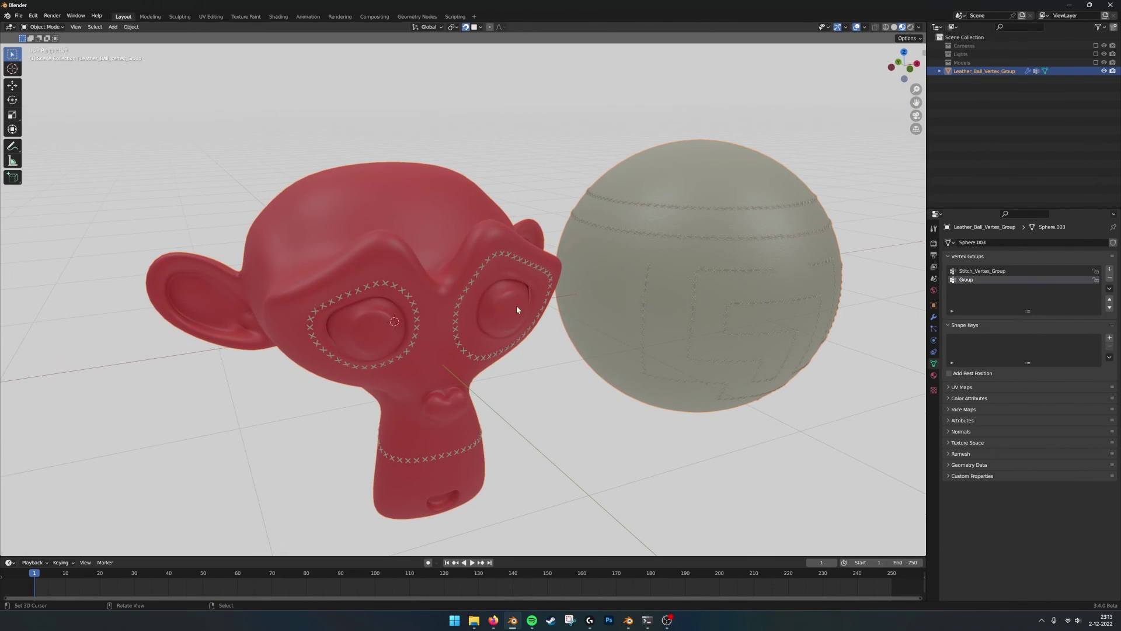
middle_click_drag(516, 309, 532, 283)
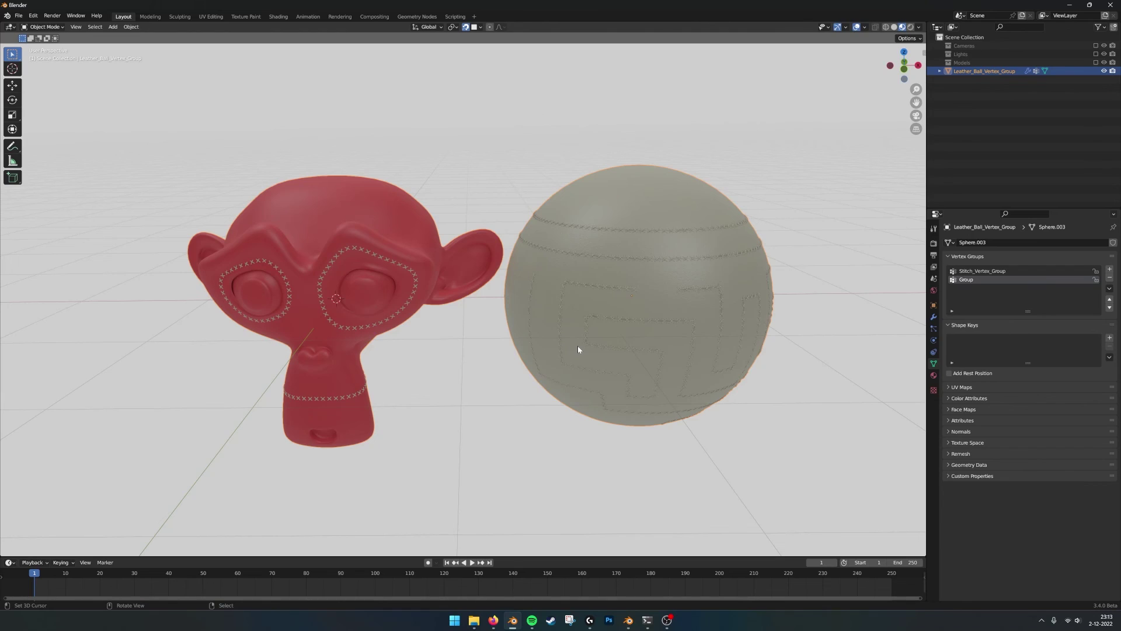